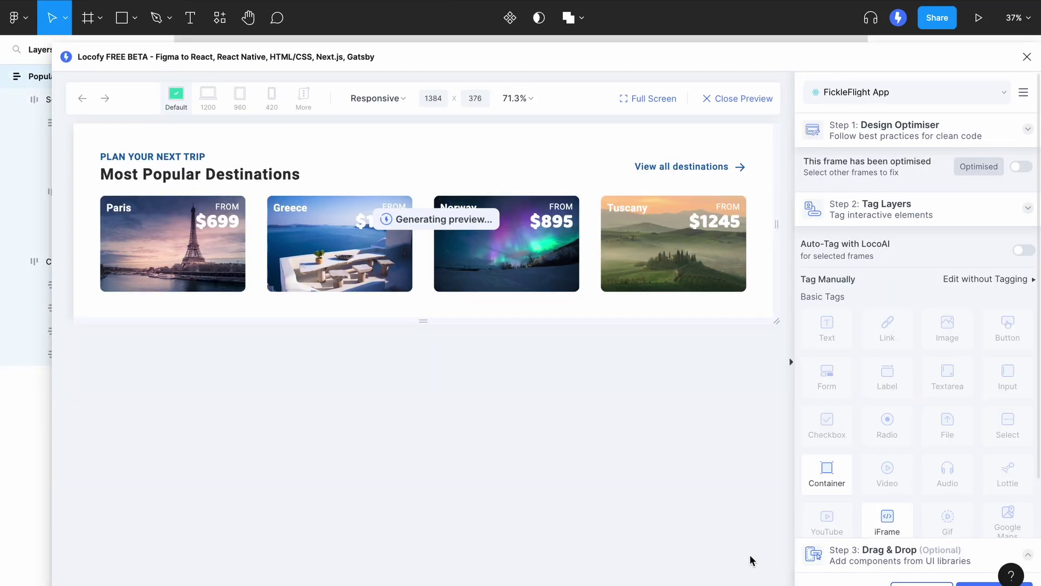
# - Narrow the Locofy responsive preview, then select the Popular Destinations frame
pyautogui.moveTo(776, 323)
pyautogui.mouseDown()
pyautogui.moveTo(669, 328)
pyautogui.moveTo(601, 359)
pyautogui.moveTo(553, 444)
pyautogui.moveTo(627, 434)
pyautogui.moveTo(772, 321)
pyautogui.moveTo(646, 421)
pyautogui.moveTo(550, 457)
pyautogui.moveTo(669, 409)
pyautogui.moveTo(788, 326)
pyautogui.mouseUp()
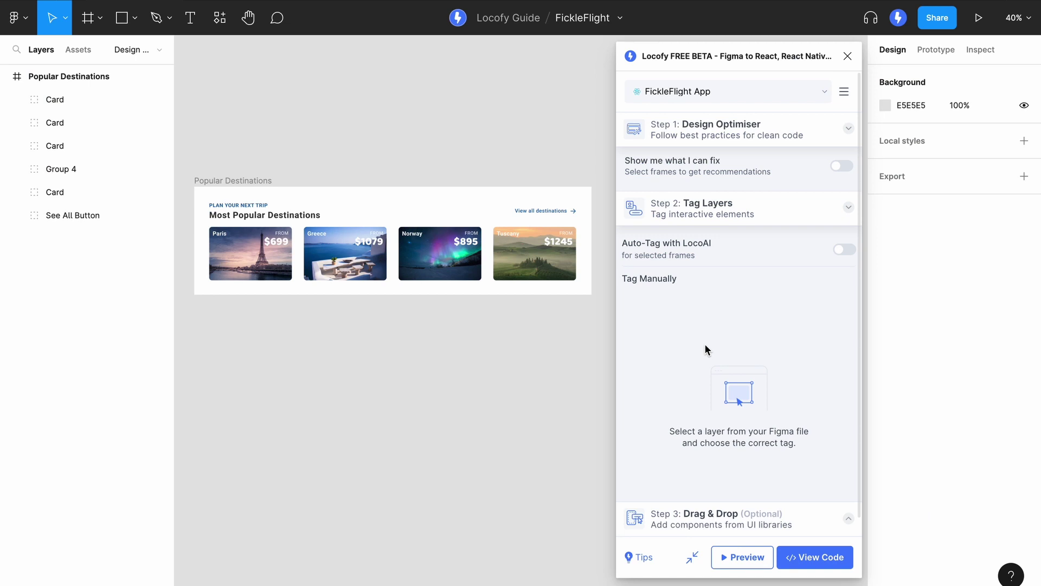
pyautogui.click(257, 183)
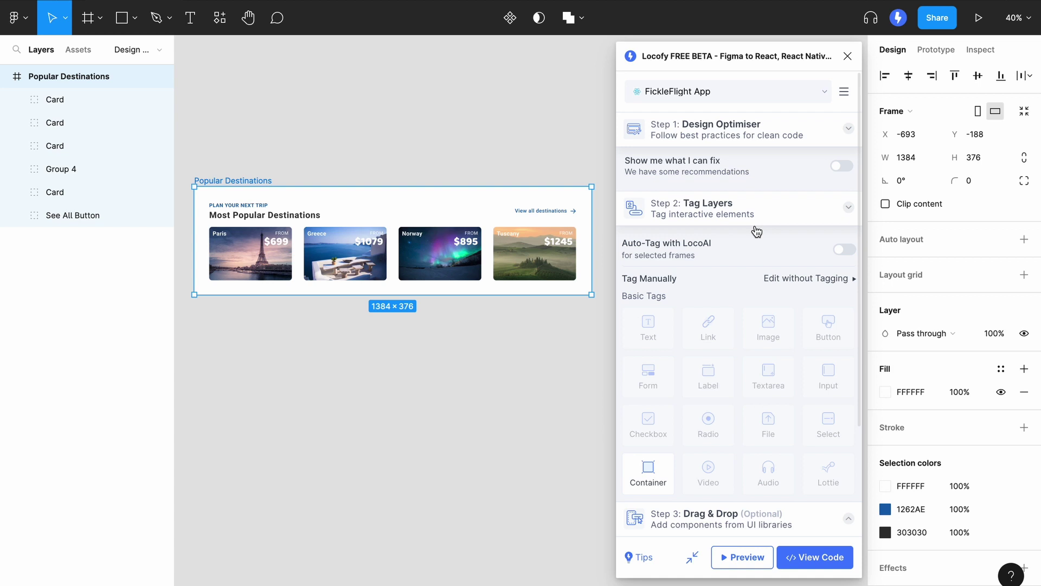
pyautogui.click(842, 167)
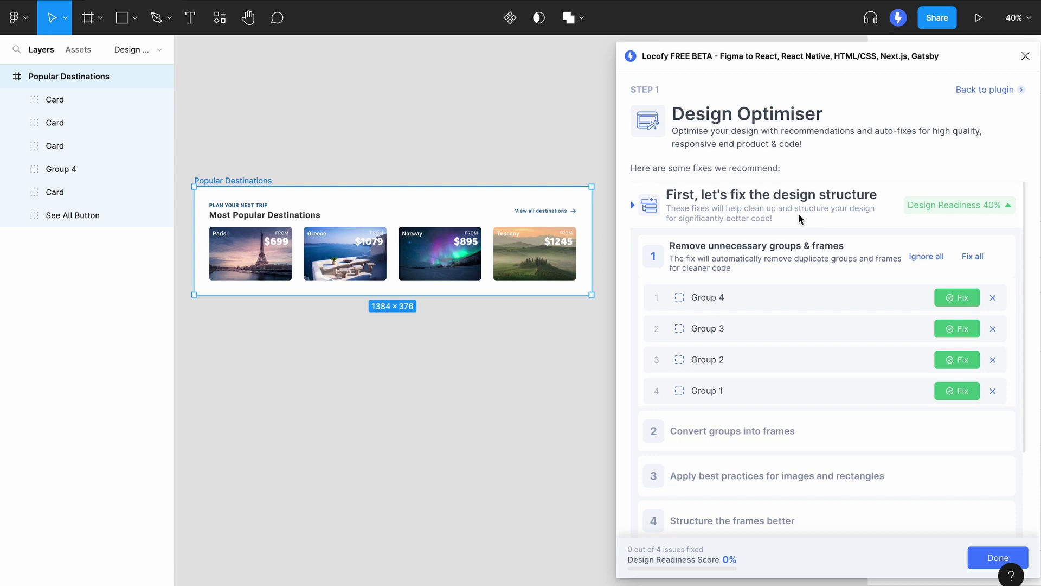
pyautogui.scroll(-3, 798, 213)
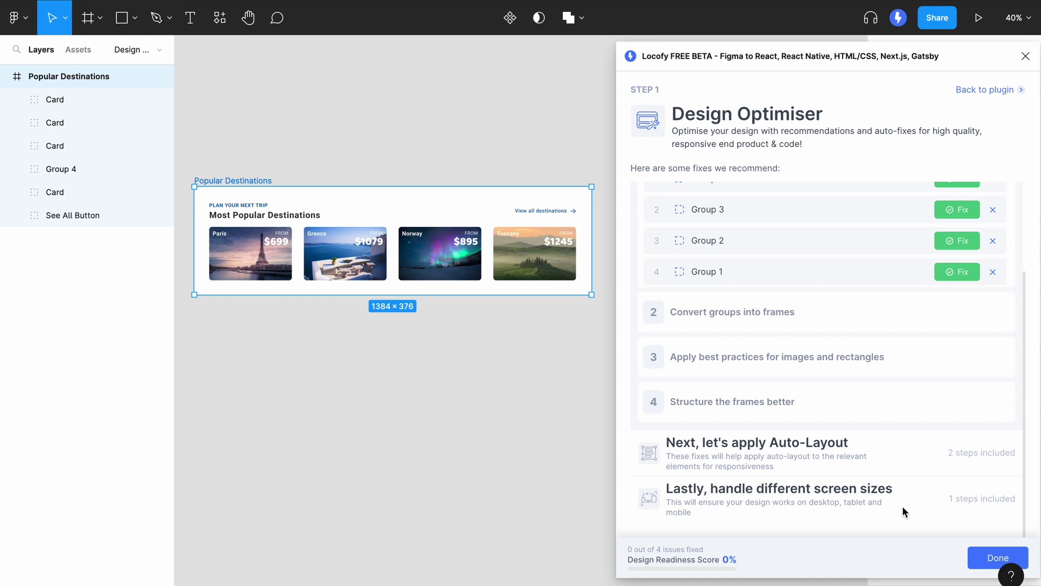
pyautogui.scroll(3, 913, 422)
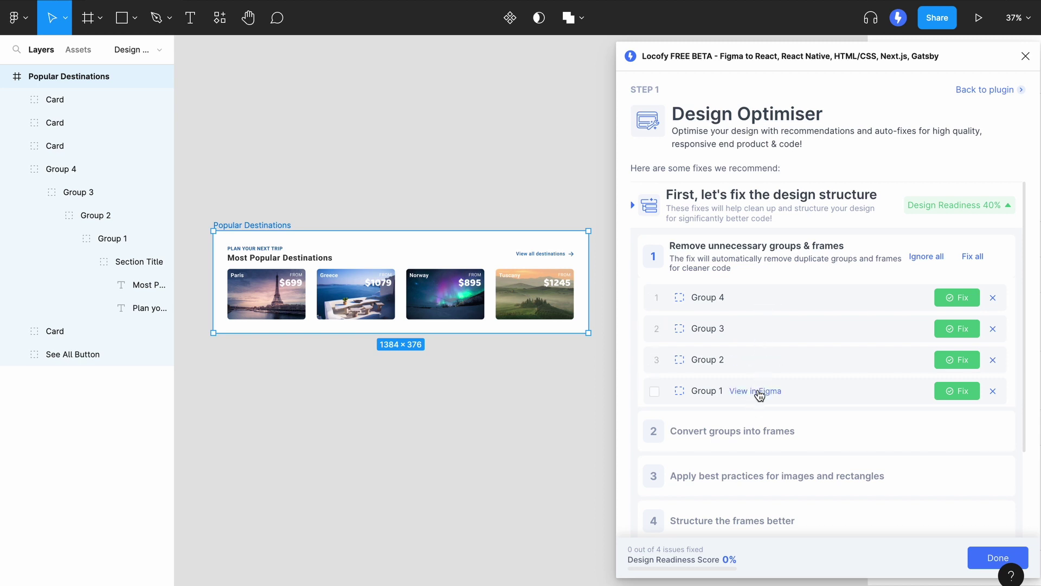
# - Remove the redundant Group 1 wrapper, then remove Groups 4, 3 and 2 together
pyautogui.click(759, 393)
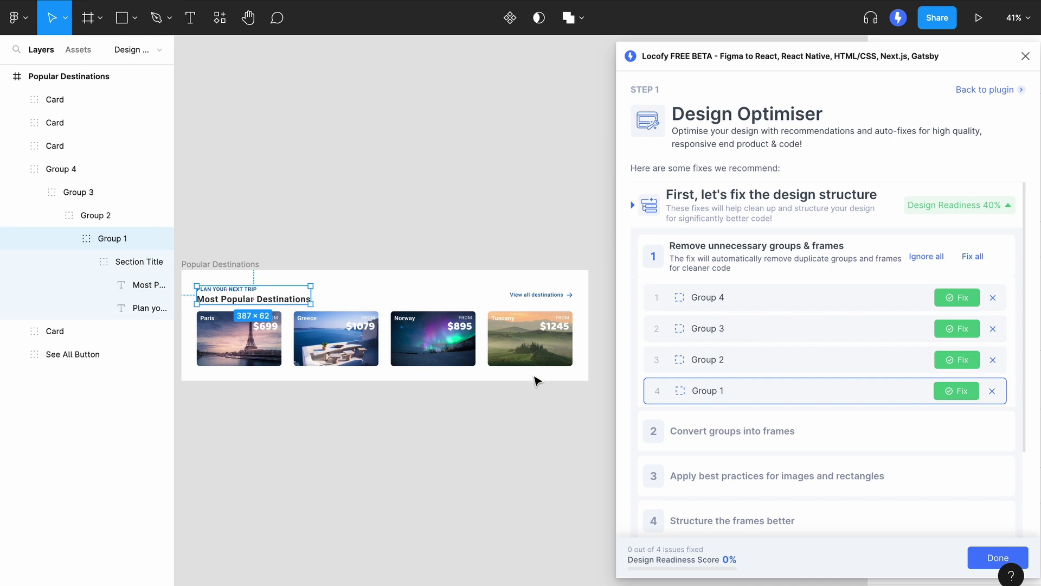
pyautogui.click(957, 392)
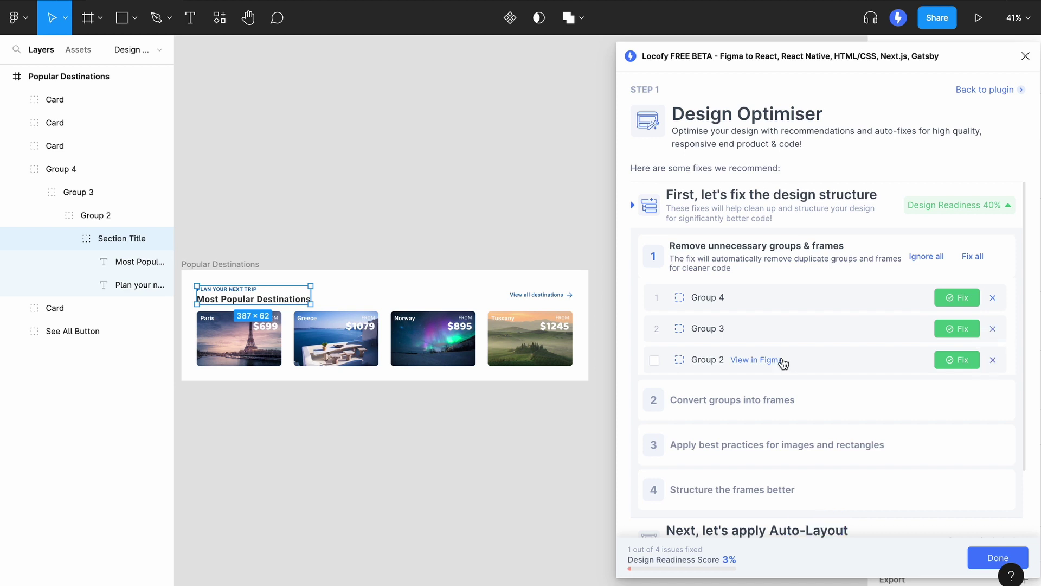
pyautogui.click(655, 299)
pyautogui.click(655, 355)
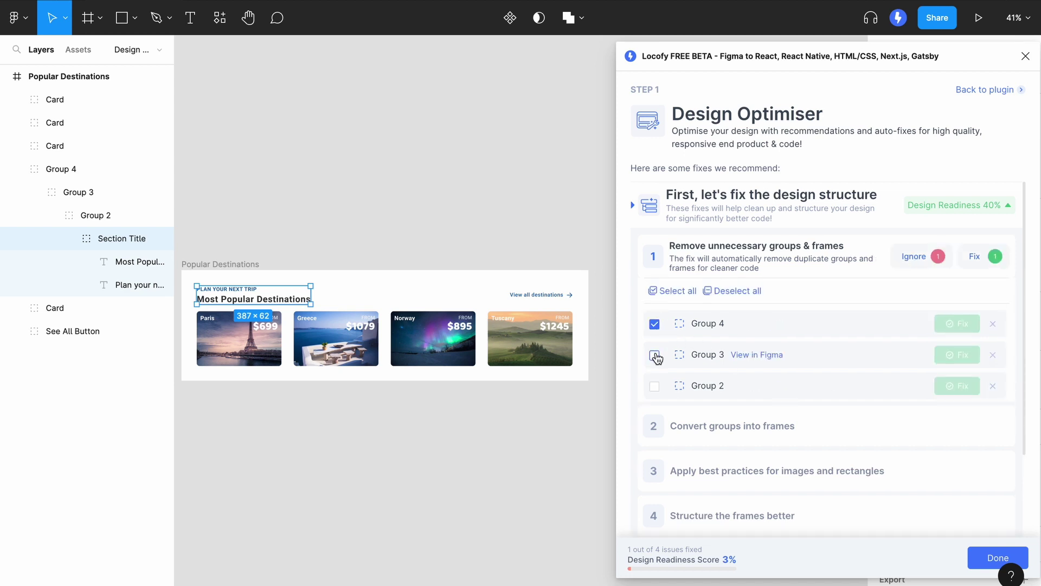
pyautogui.click(655, 386)
pyautogui.click(982, 259)
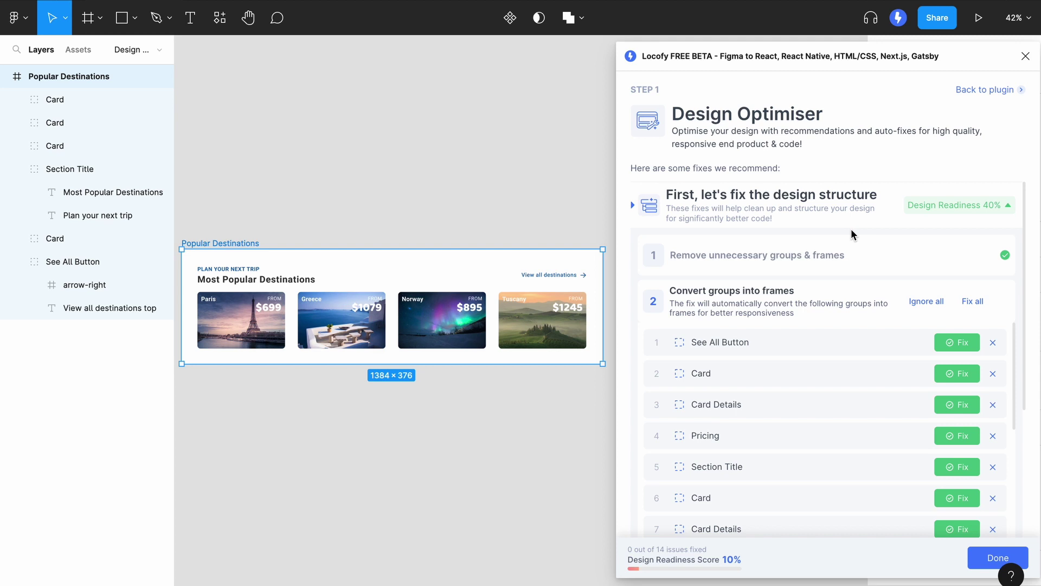
# - Convert the See All Button group into a frame
pyautogui.moveTo(813, 341)
pyautogui.click(793, 344)
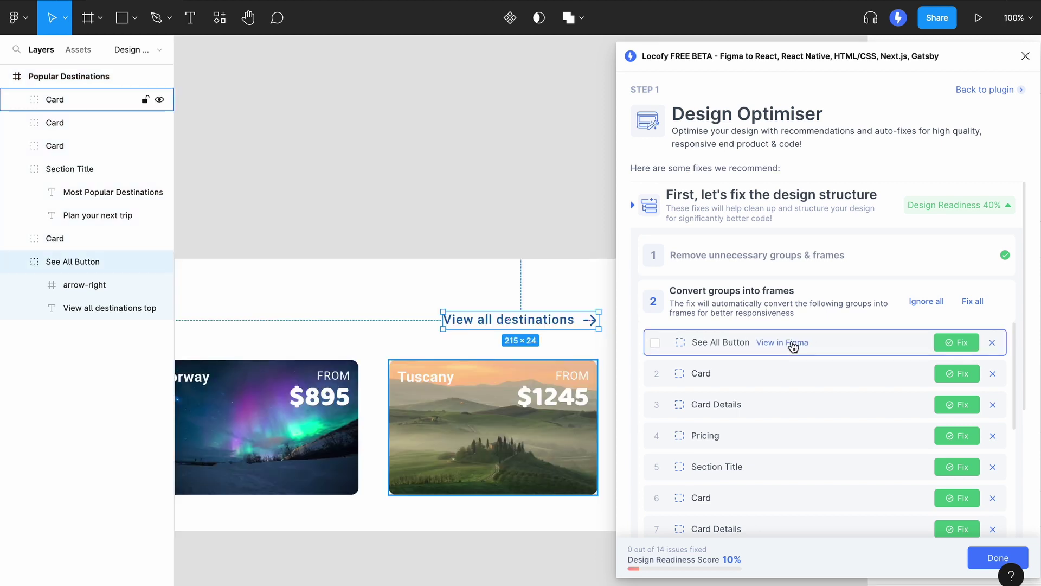
pyautogui.hotkey('shift', '1')
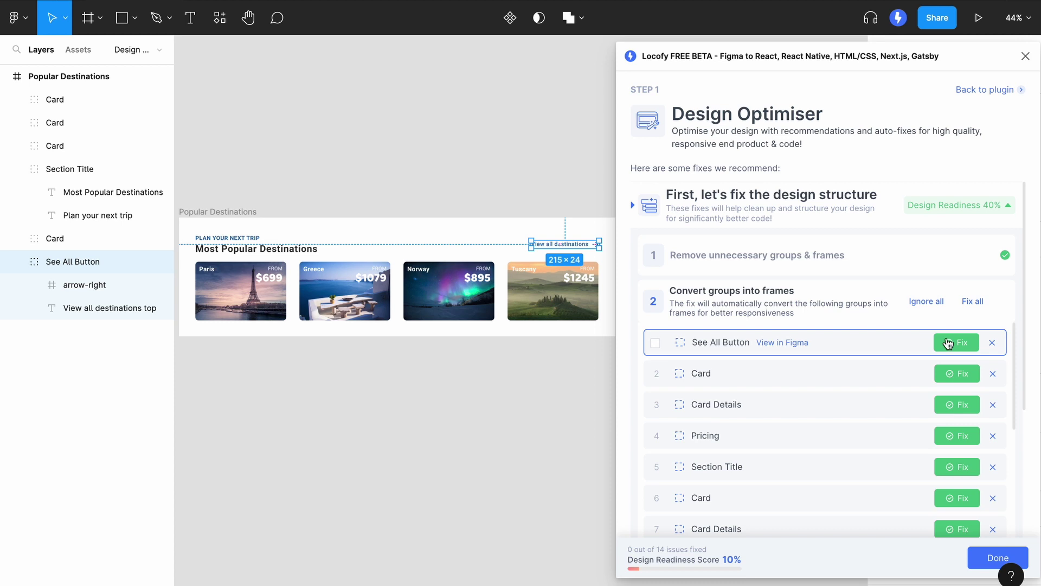
pyautogui.click(947, 343)
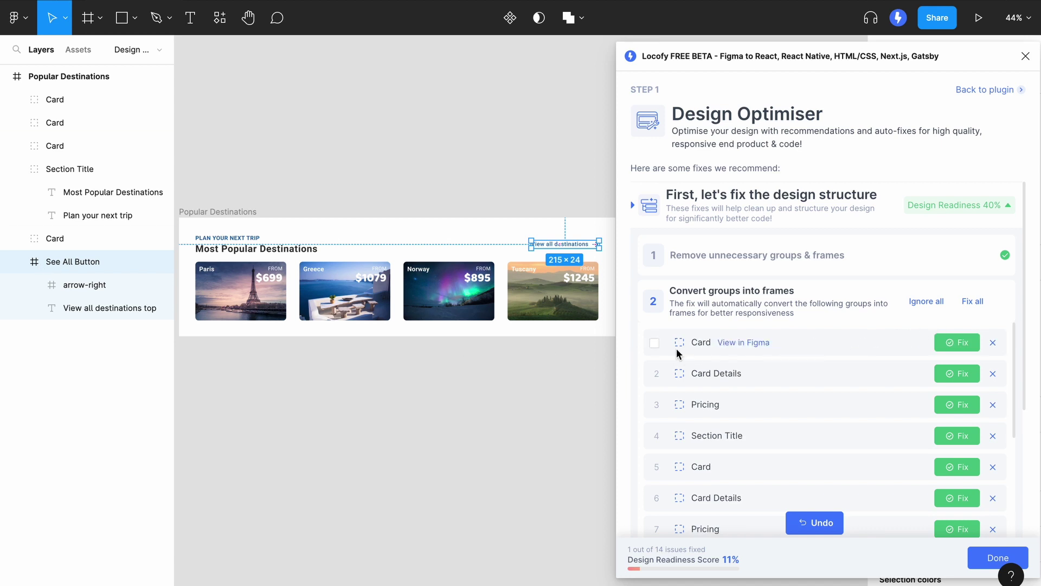
# - Convert all remaining card, card details, pricing and title groups into frames with Fix all
pyautogui.click(654, 343)
pyautogui.click(655, 399)
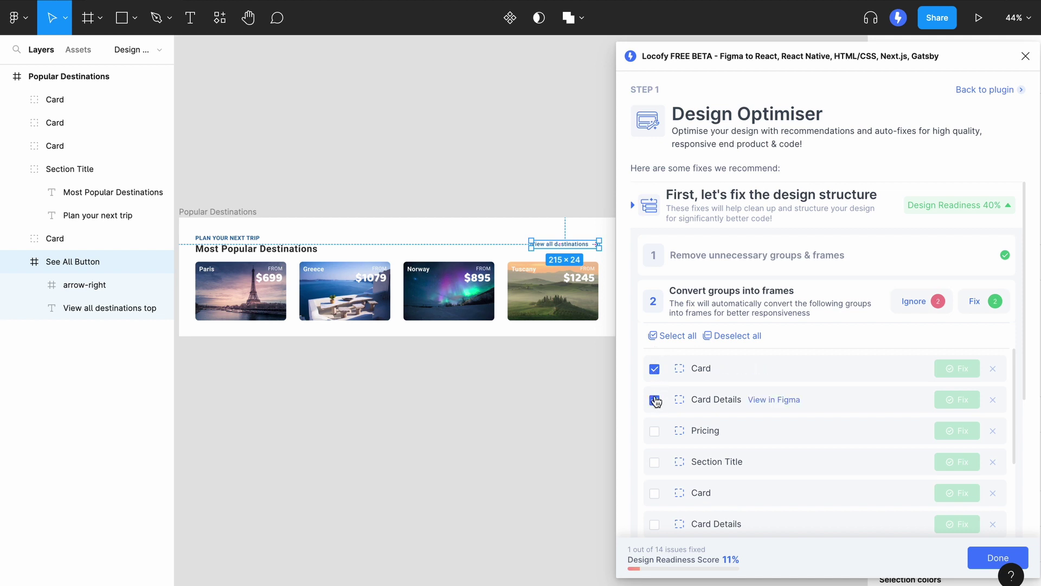
pyautogui.click(744, 338)
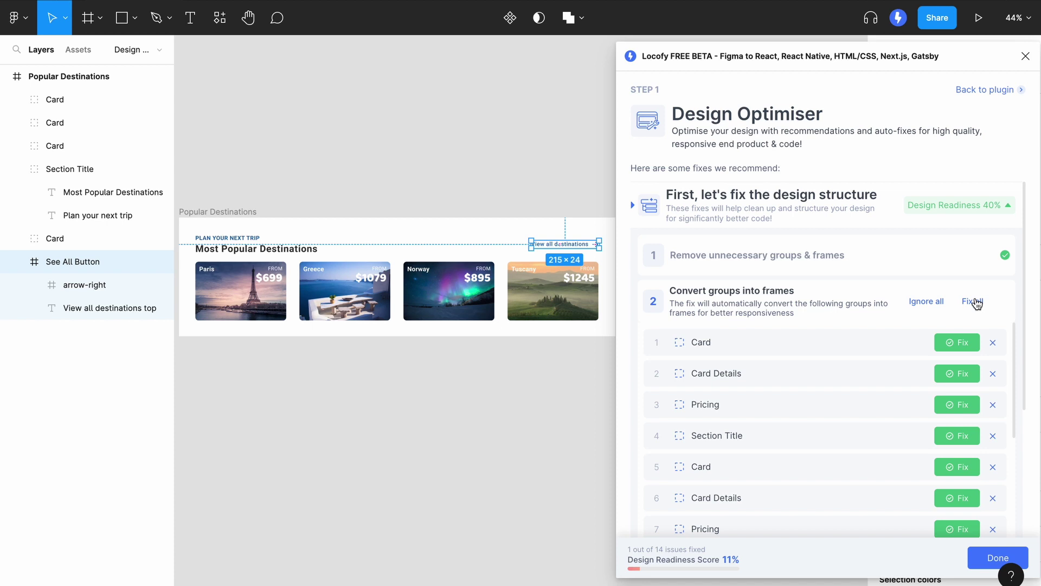
pyautogui.click(975, 301)
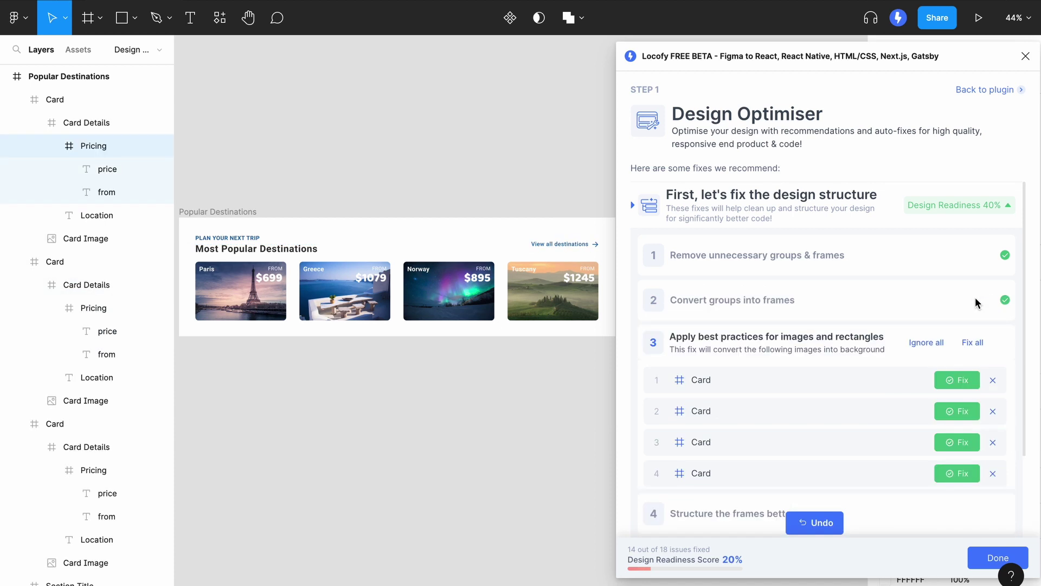
# - Make the Paris card's photo its frame's background fill, then move the Locofy window aside
pyautogui.click(236, 211)
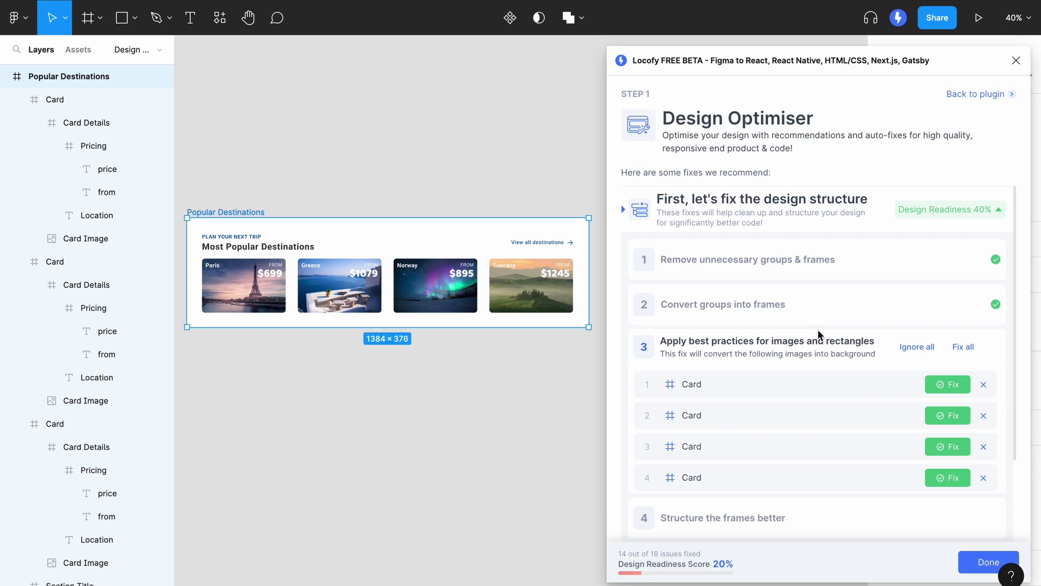
pyautogui.click(739, 384)
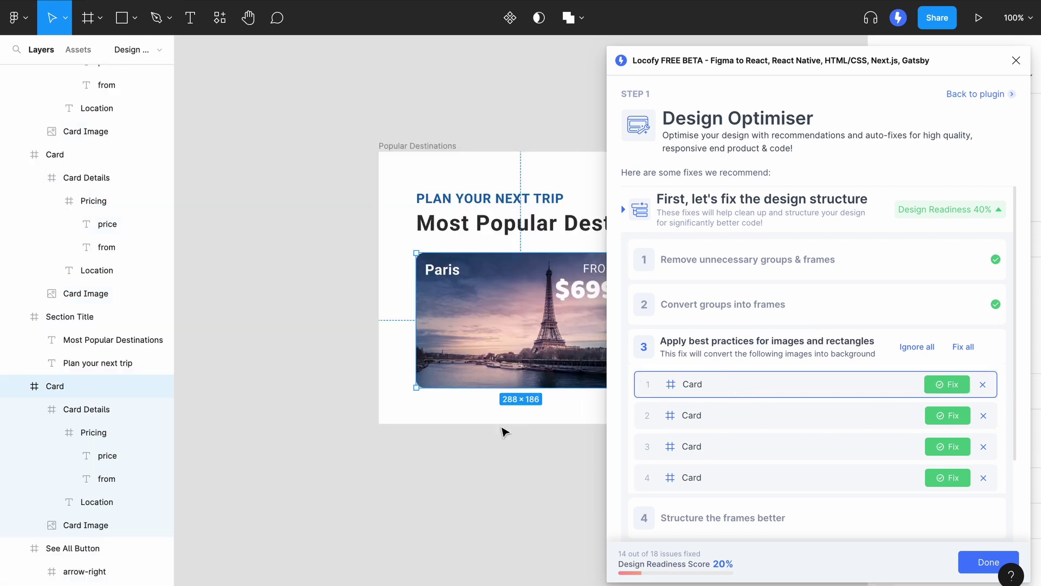
pyautogui.hscroll(5, 505, 431)
pyautogui.hscroll(3, 504, 431)
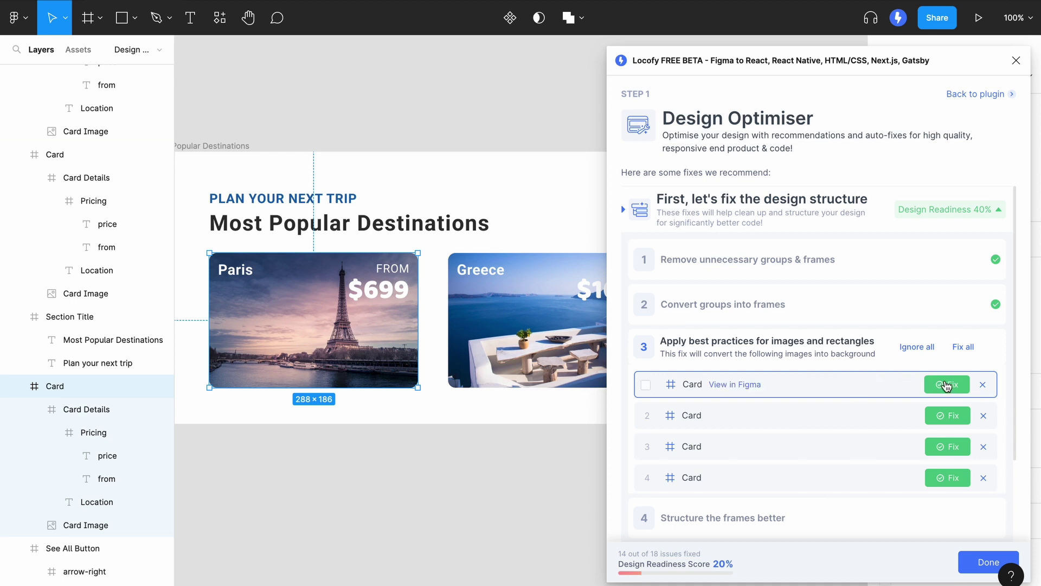
pyautogui.click(946, 385)
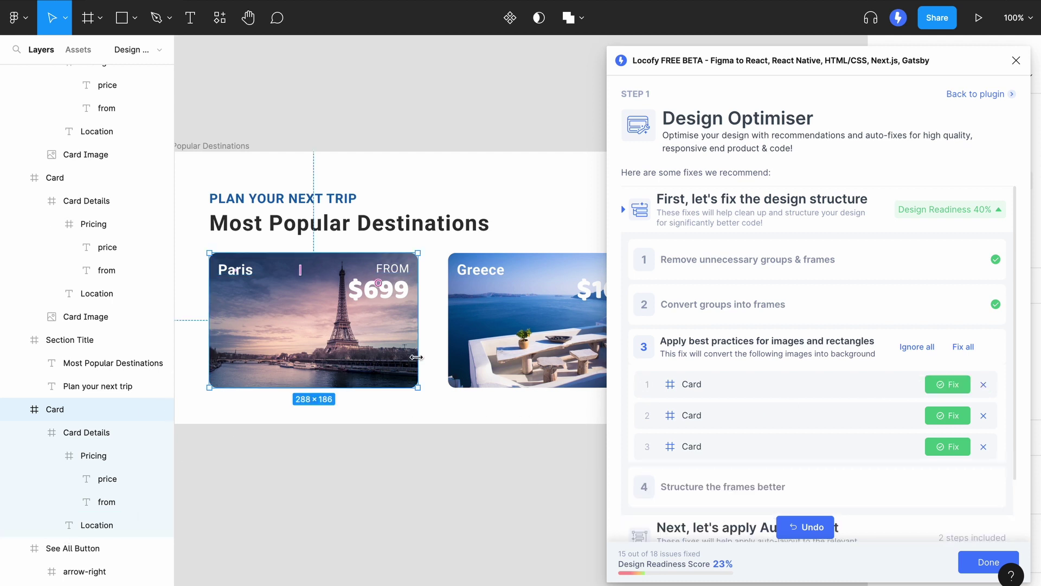
pyautogui.moveTo(889, 66); pyautogui.dragTo(703, 67)
pyautogui.scroll(-3, 900, 265)
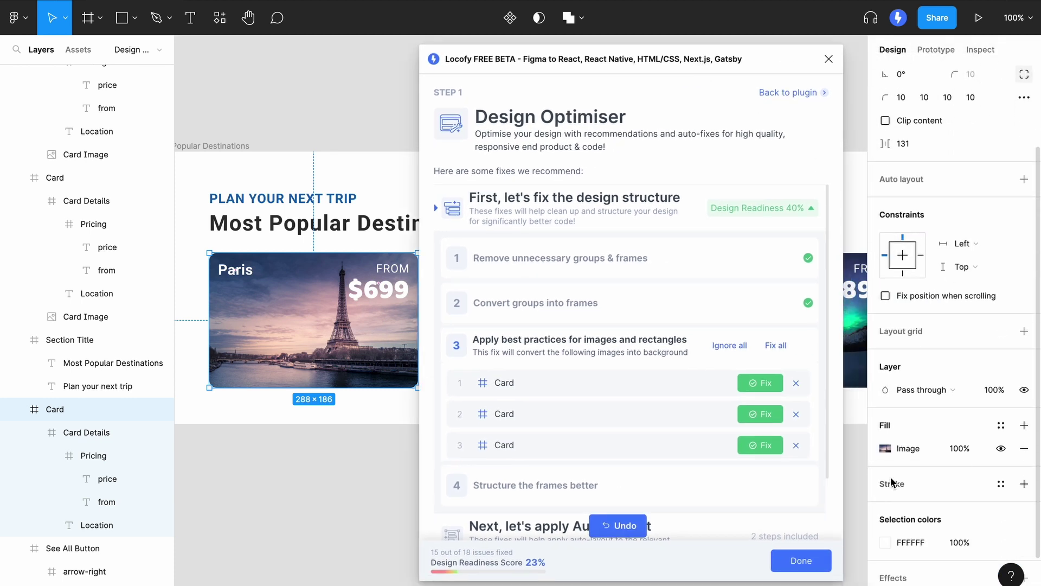
pyautogui.scroll(3, 912, 439)
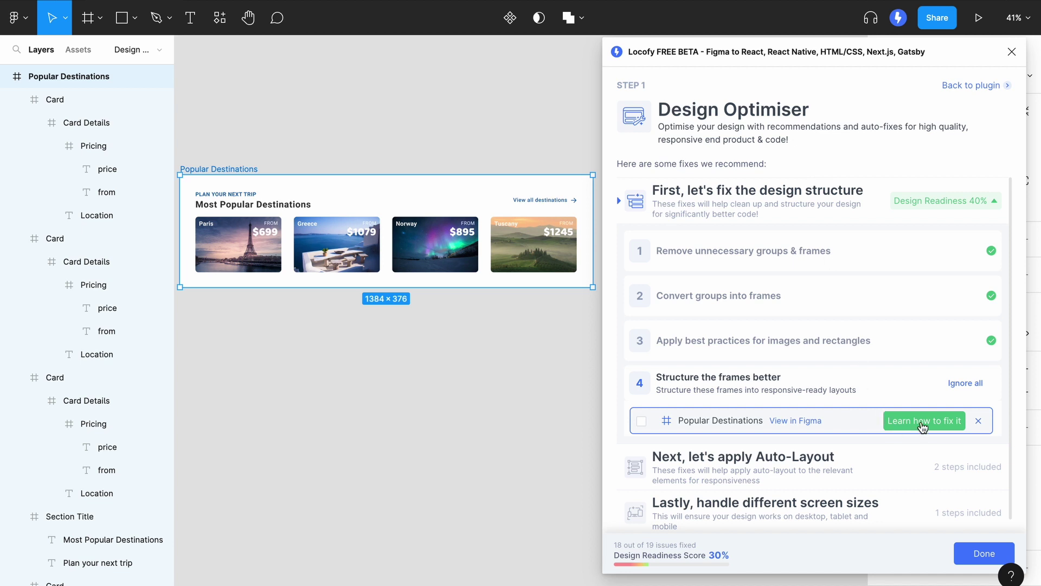
# - Open Locofy's 'Learn how to fix it' guidance for the Popular Destinations row
pyautogui.click(922, 423)
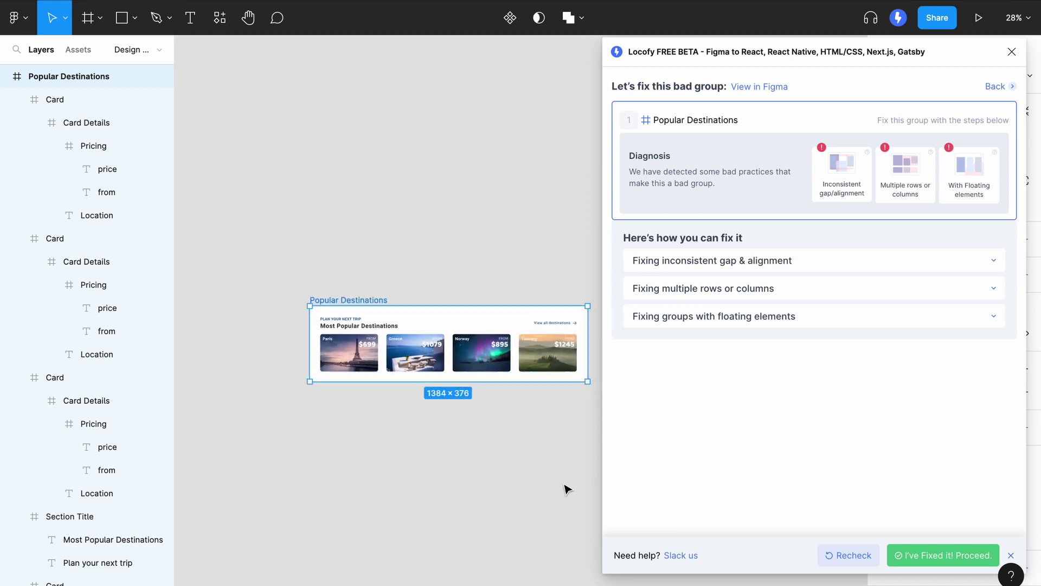
pyautogui.scroll(1, 539, 452)
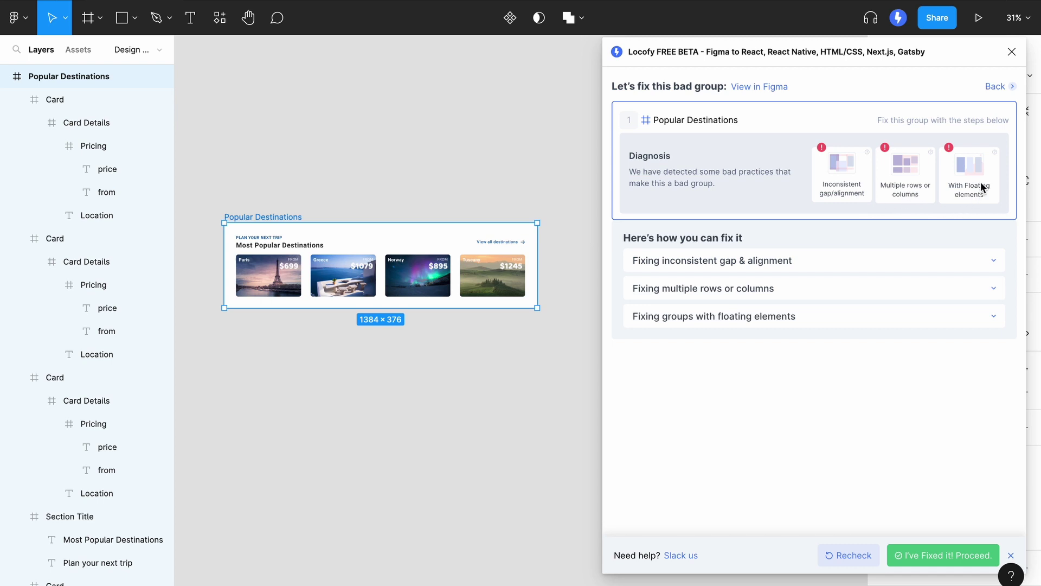
pyautogui.scroll(3, 499, 301)
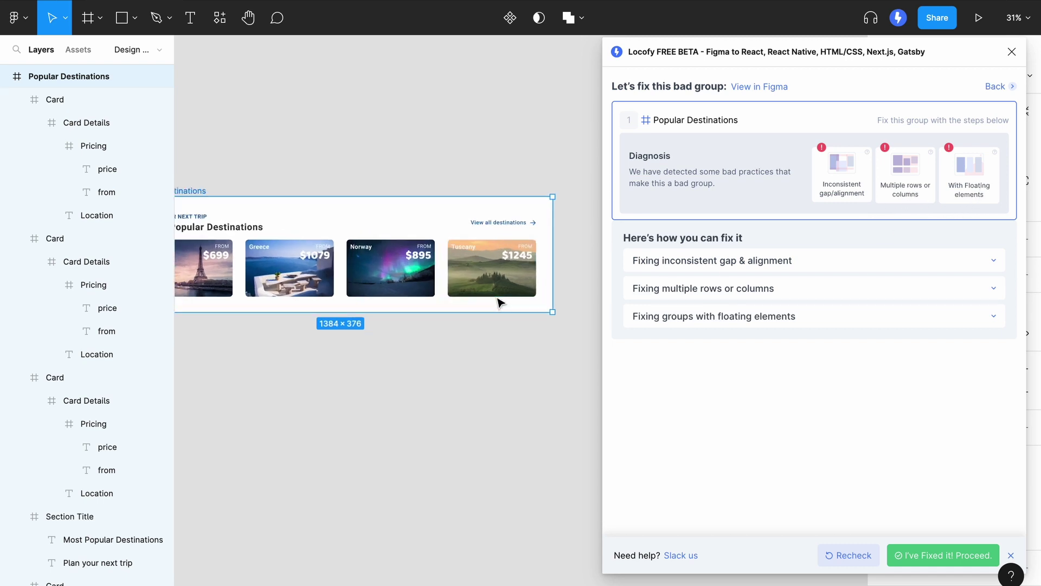
pyautogui.scroll(-1, 498, 301)
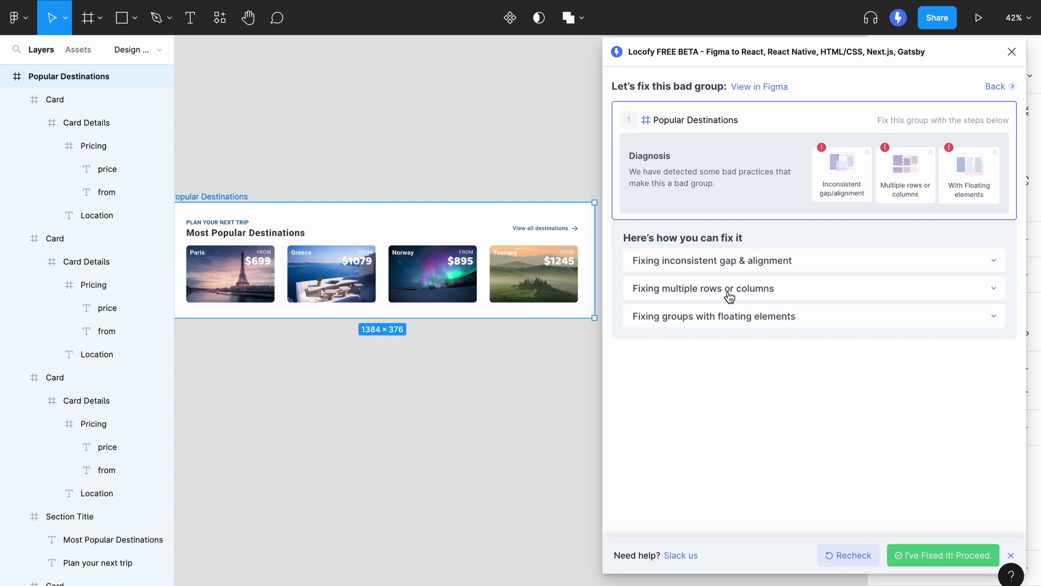
# - Wrap the Section Title heading and the view-all link together in their own frame
pyautogui.click(816, 289)
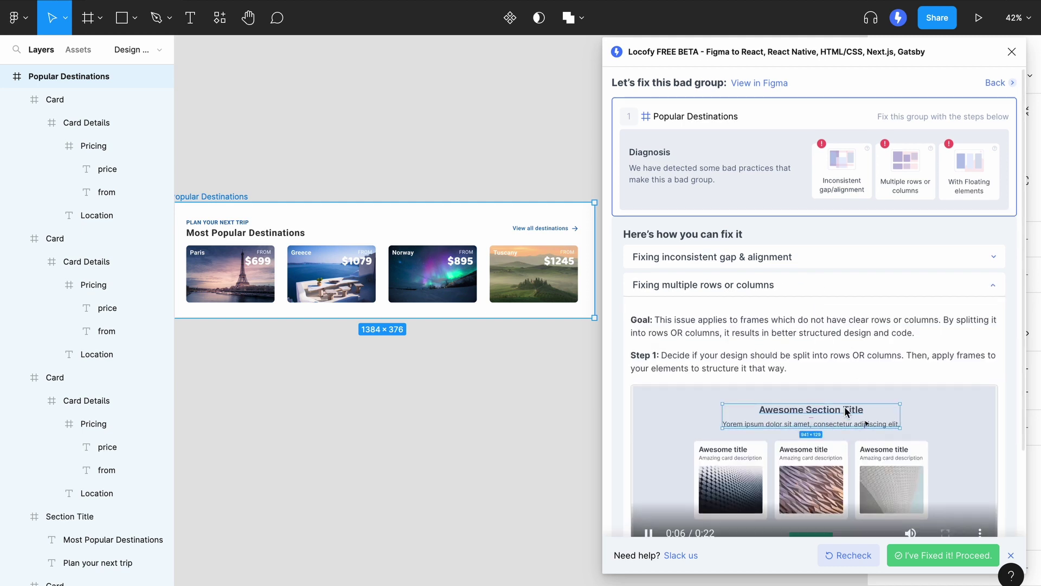
pyautogui.scroll(-3, 844, 410)
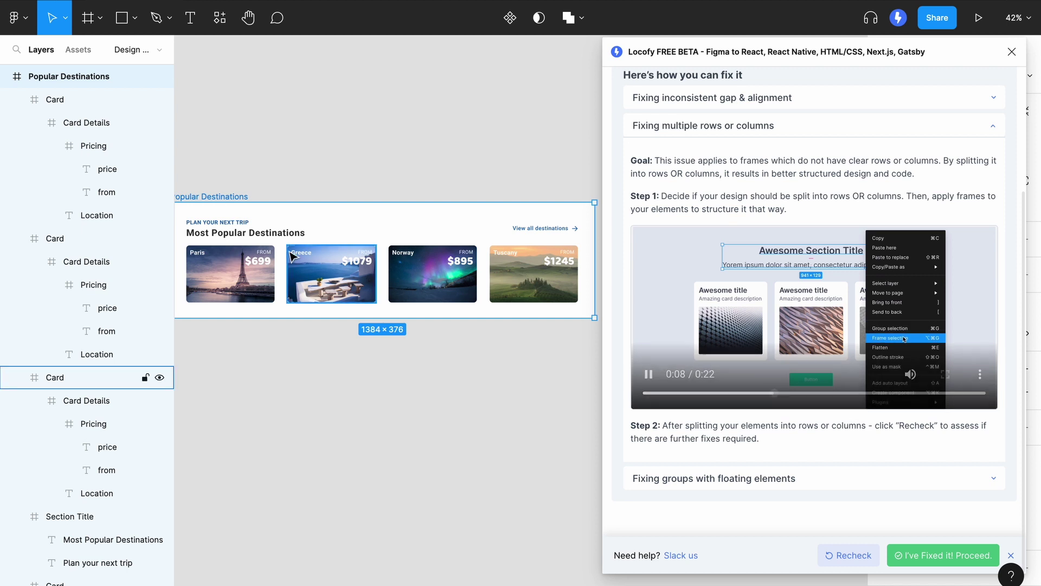
pyautogui.click(245, 223)
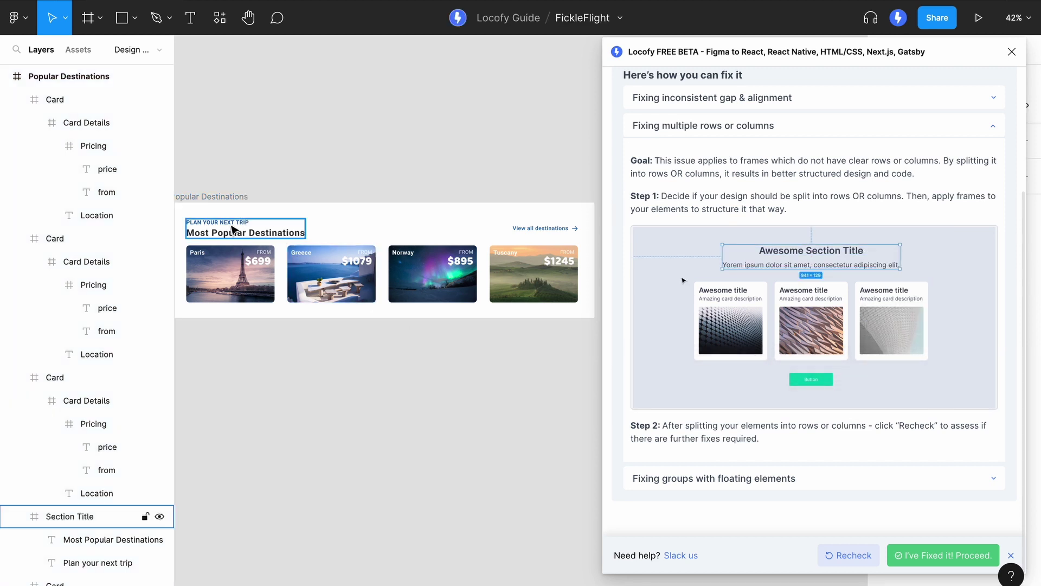
pyautogui.keyDown('shift'); pyautogui.click(527, 230); pyautogui.keyUp('shift')
pyautogui.rightClick(529, 231)
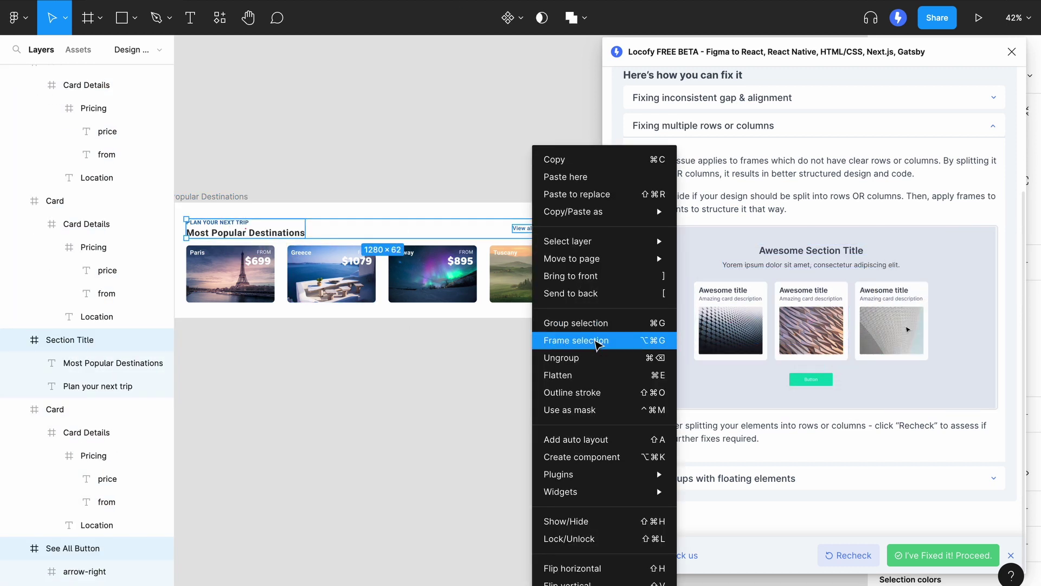
pyautogui.click(596, 340)
# - Wrap the four destination cards in a frame, then recheck and proceed to auto-layout fixes
pyautogui.moveTo(181, 243); pyautogui.dragTo(568, 275)
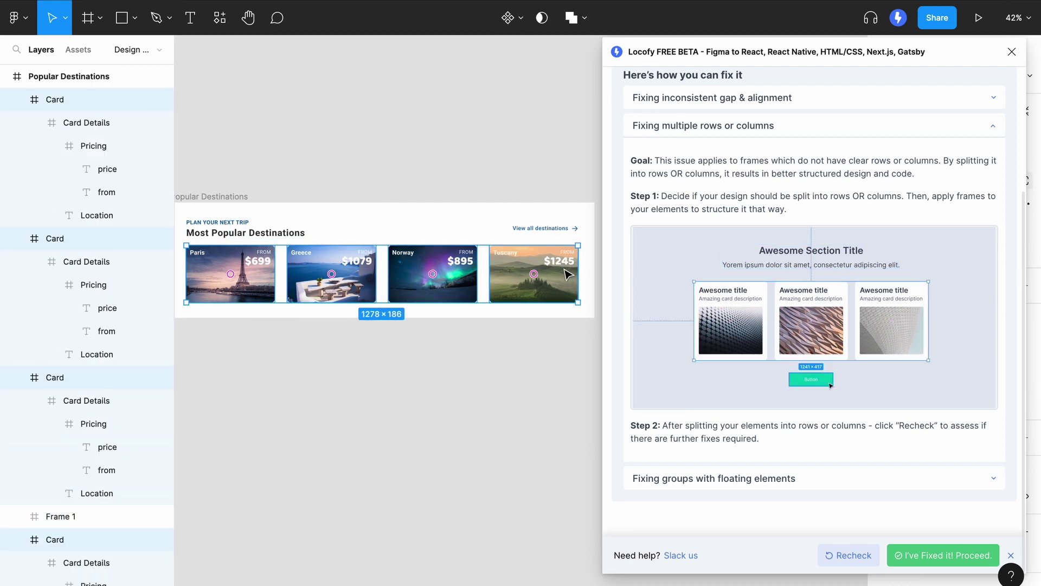
pyautogui.rightClick(567, 275)
pyautogui.click(622, 340)
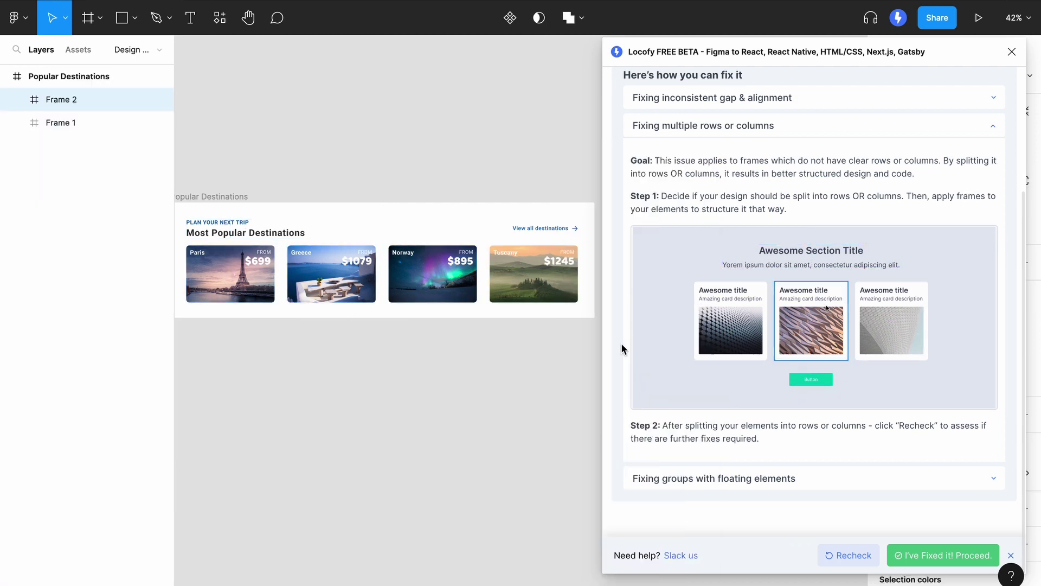
pyautogui.click(851, 556)
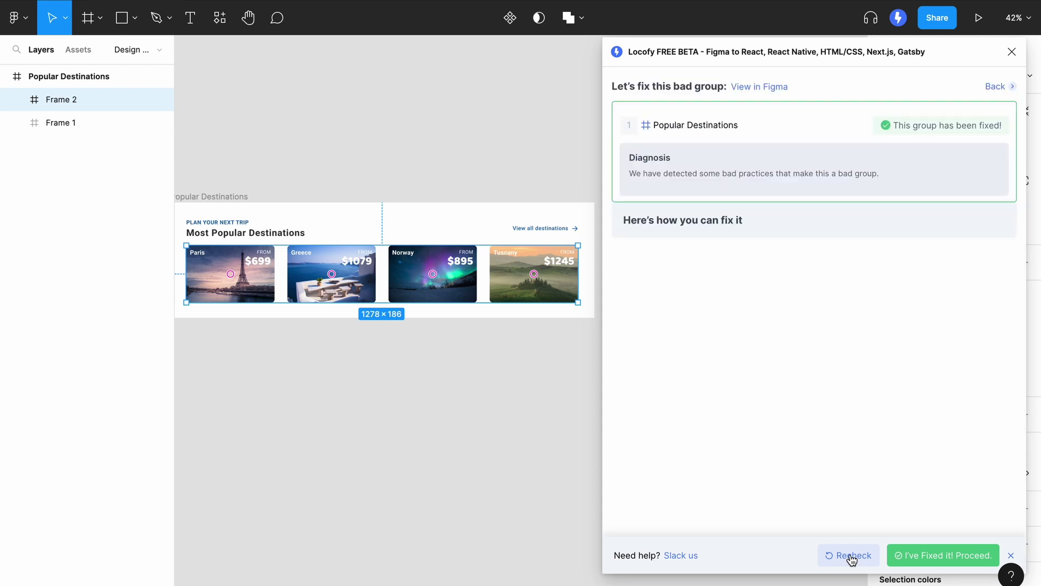
pyautogui.click(947, 557)
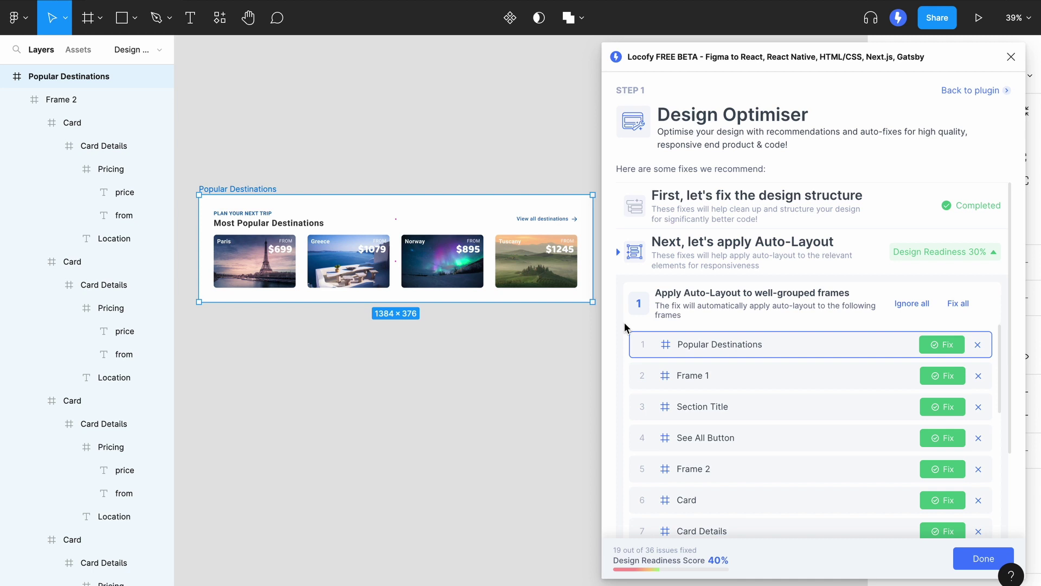
# - Apply auto-layout to the Popular Destinations frame, then to all remaining listed frames
pyautogui.moveTo(801, 355)
pyautogui.click(805, 351)
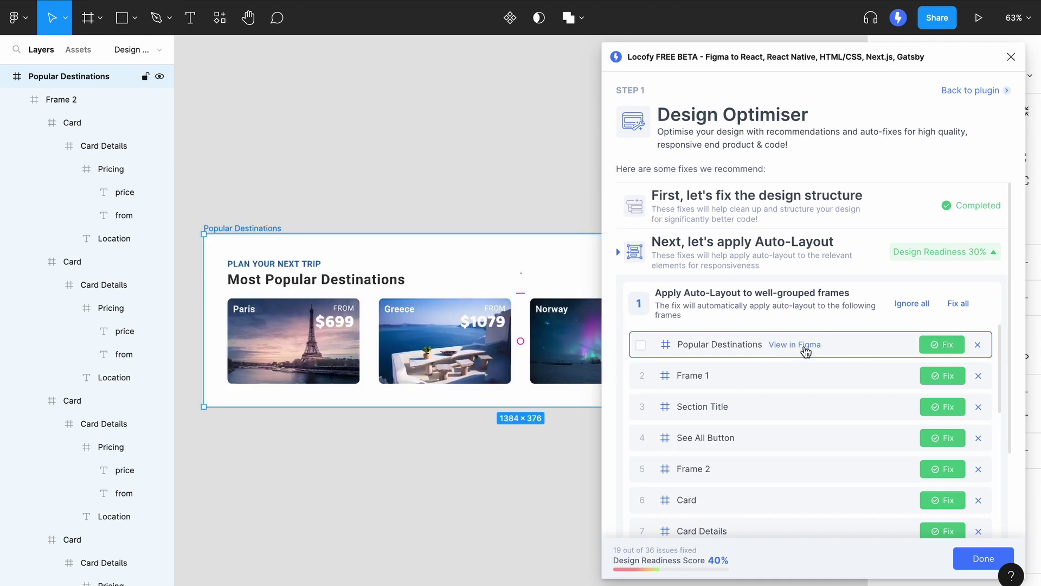
pyautogui.hotkey('shift', '1')
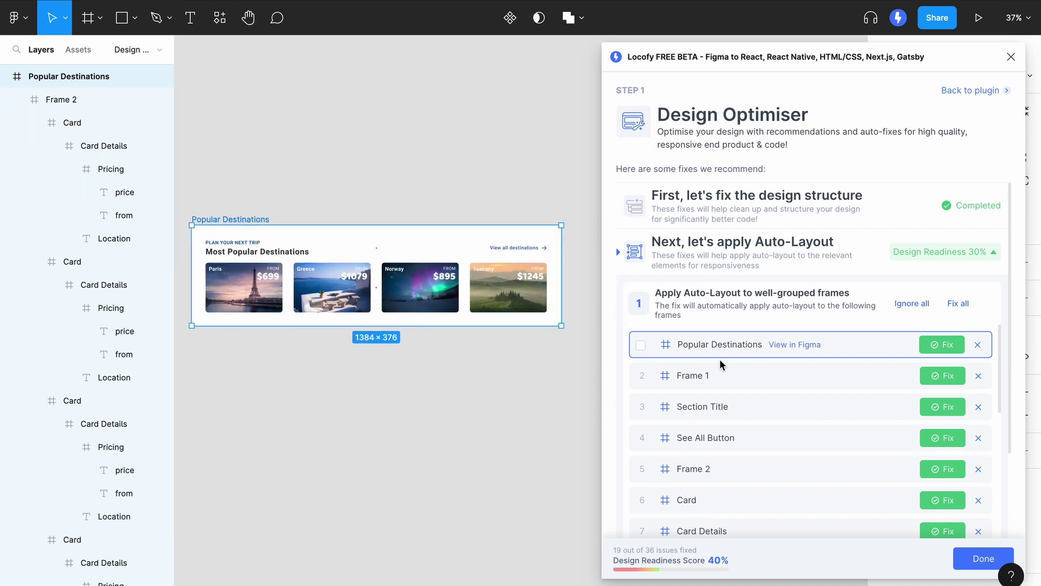
pyautogui.click(942, 345)
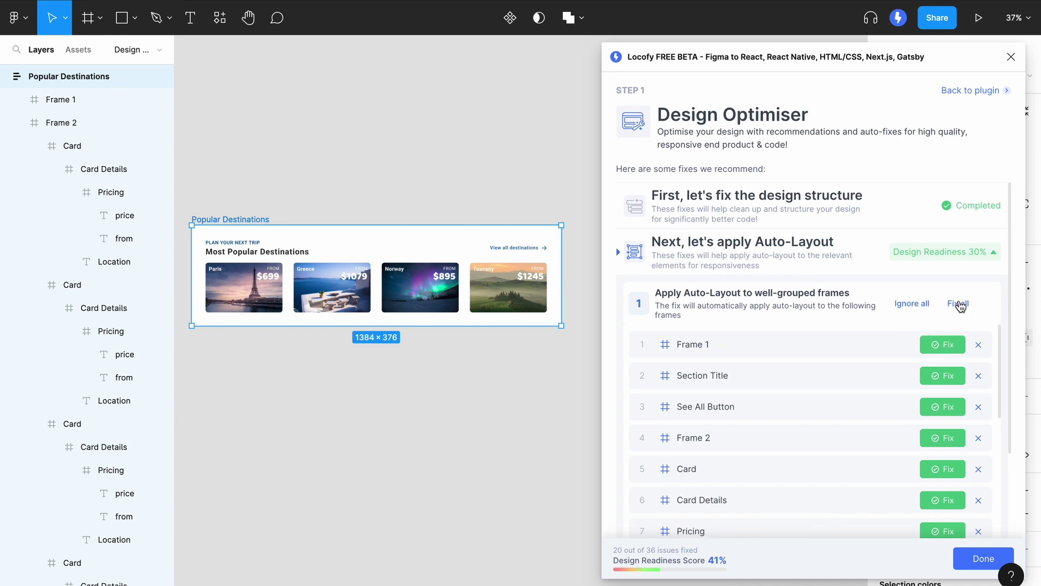
pyautogui.click(958, 304)
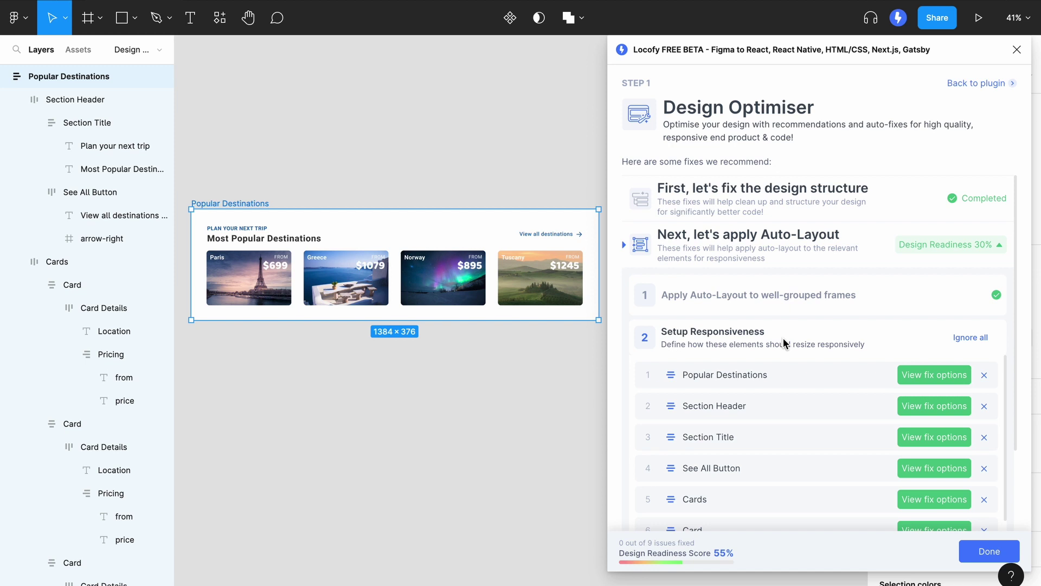
# - Give Section Header the Space Between fix option and confirm it
pyautogui.click(779, 407)
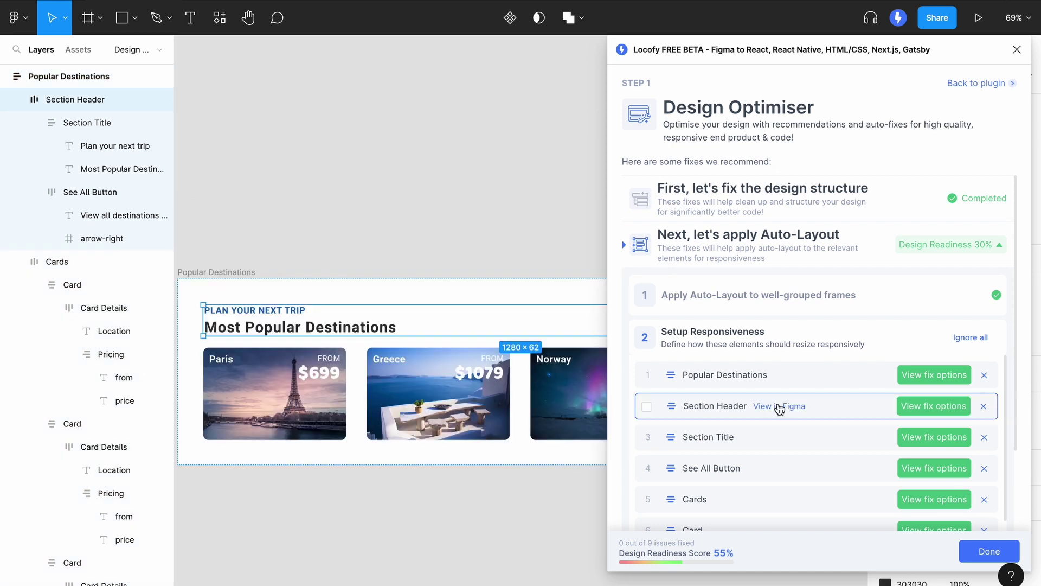
pyautogui.click(925, 411)
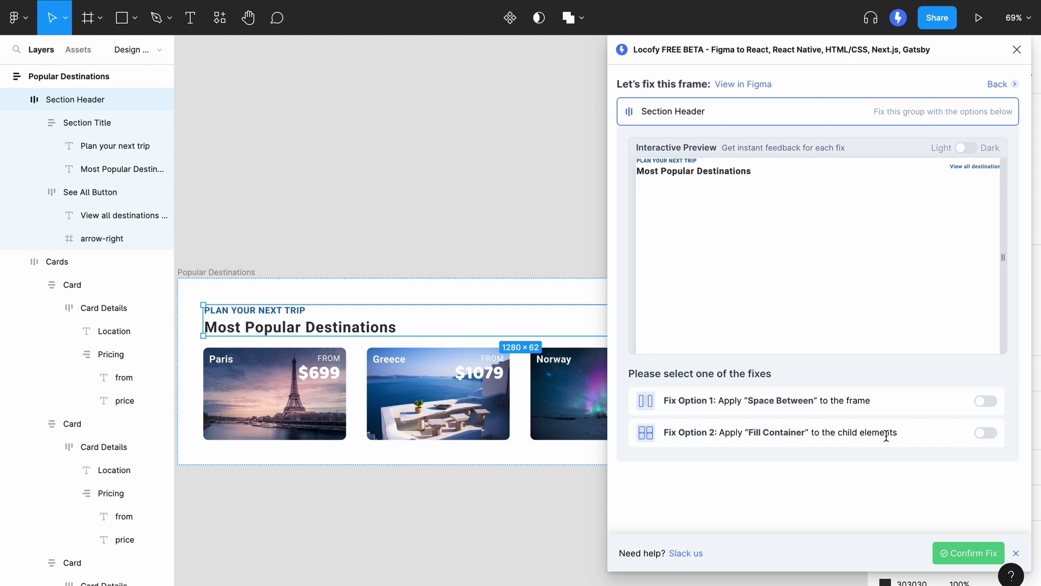
pyautogui.click(985, 401)
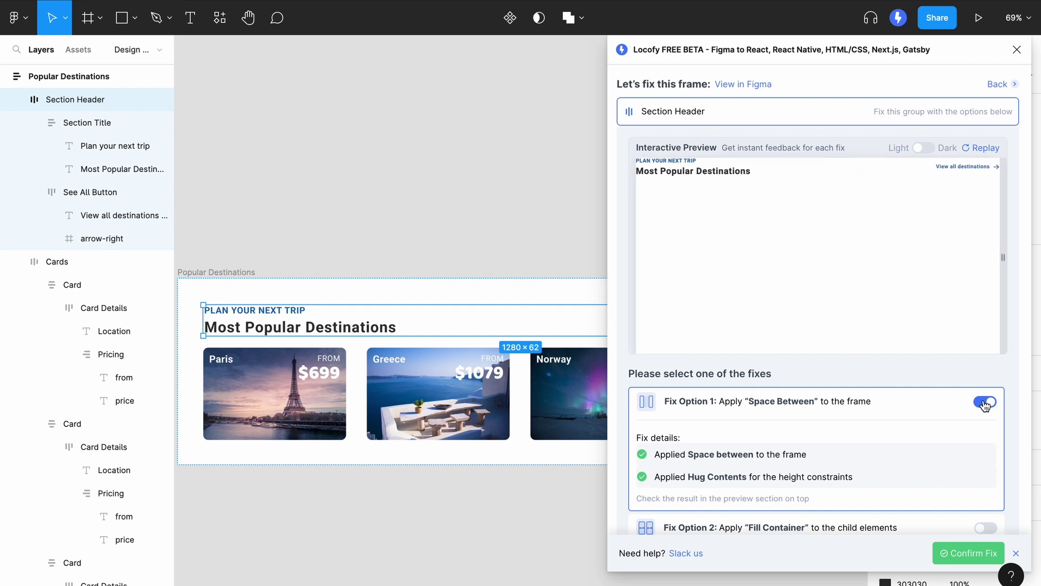
pyautogui.click(962, 553)
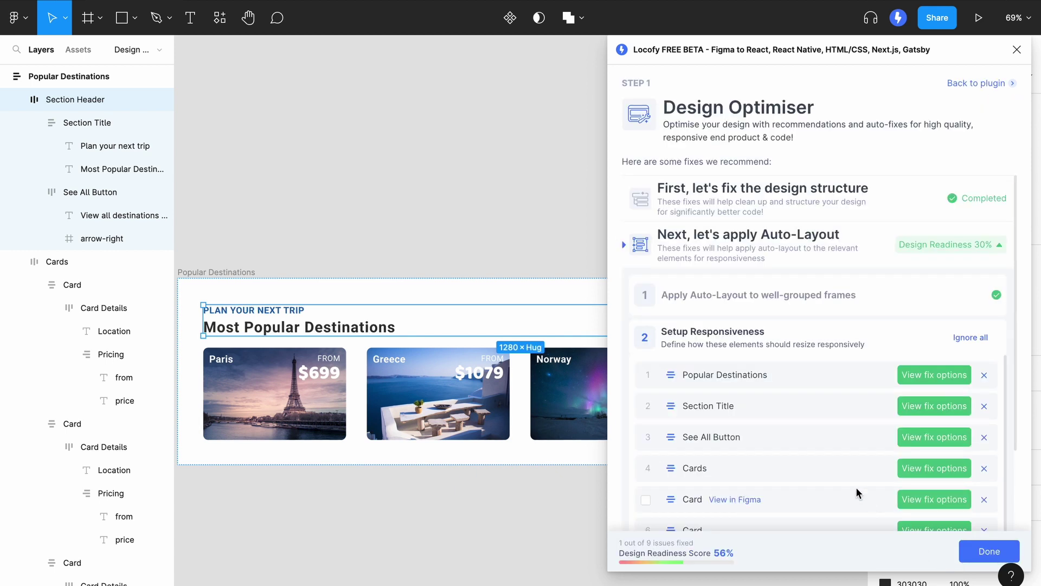
# - Choose Fix Option 2 'Fill Container' for the Cards row
pyautogui.click(760, 470)
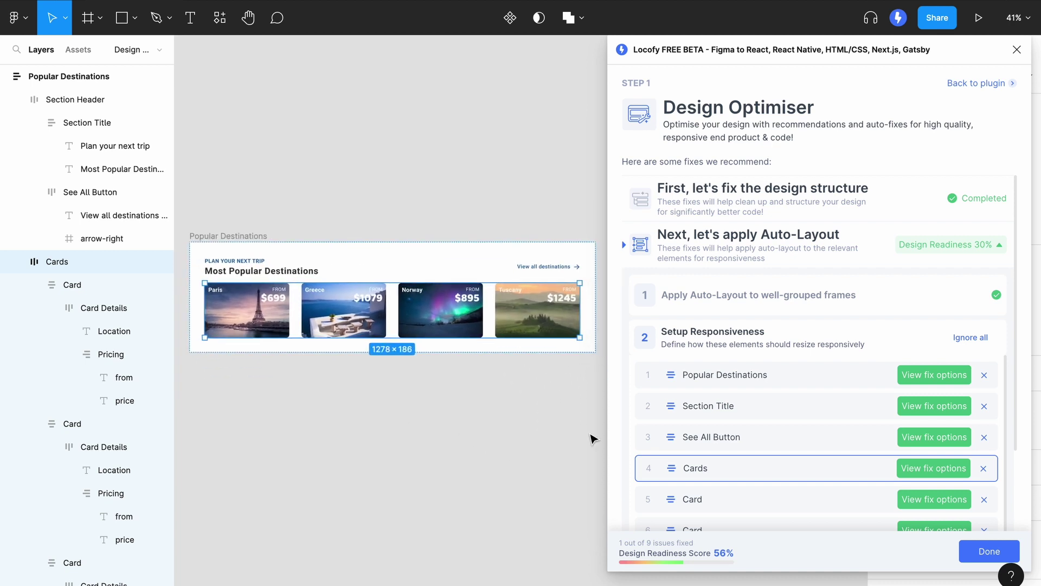
pyautogui.click(915, 476)
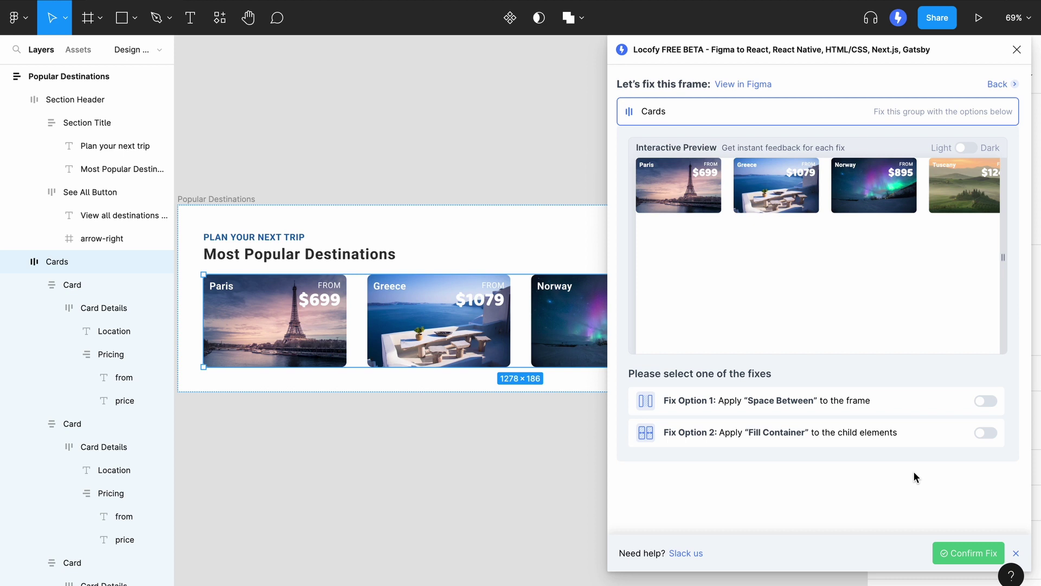
pyautogui.click(985, 433)
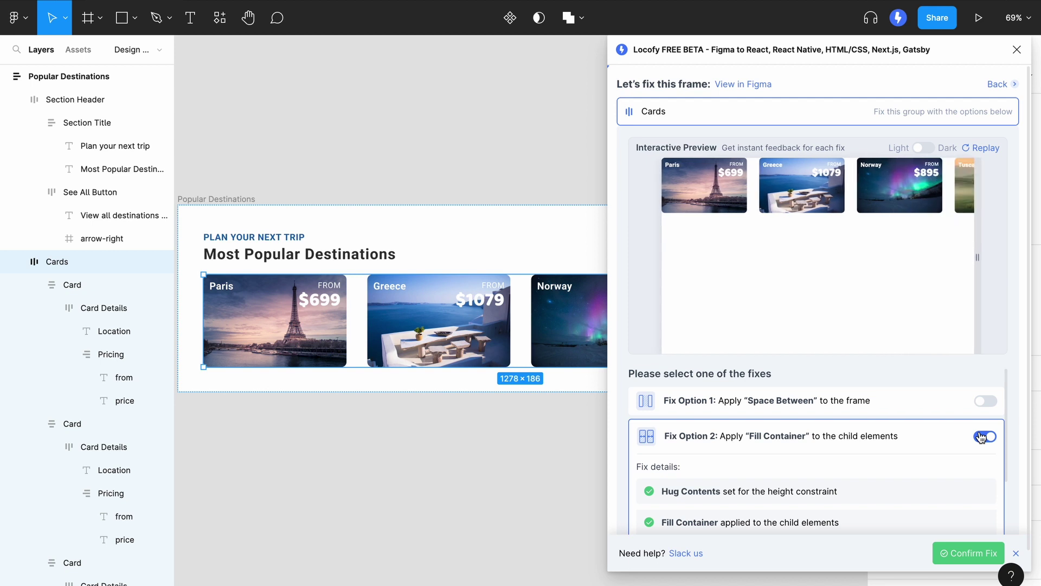
# - Apply Fix Now to each card's child elements and confirm the Fill Container fix
pyautogui.scroll(-3, 909, 491)
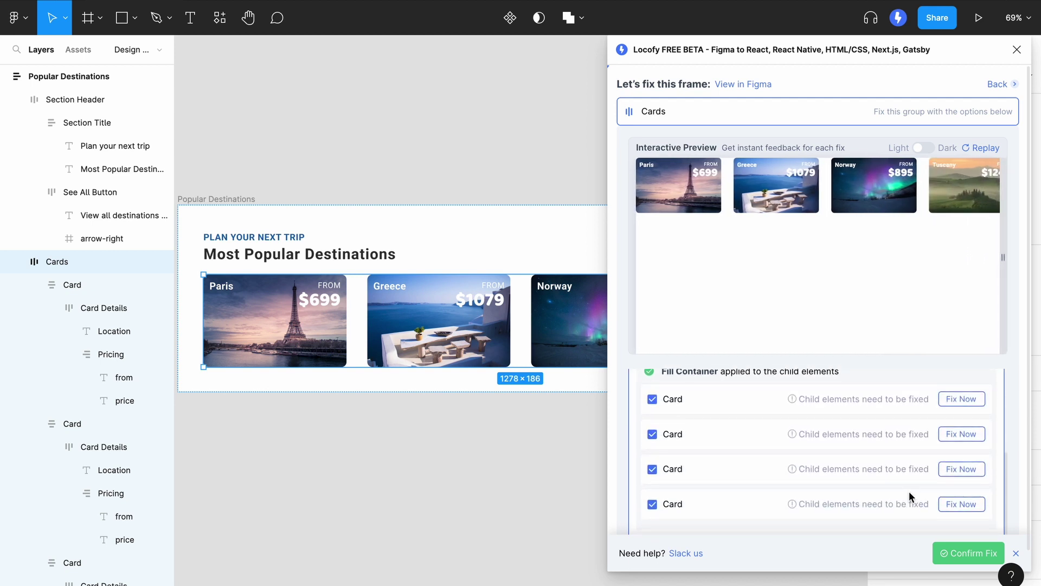
pyautogui.click(969, 404)
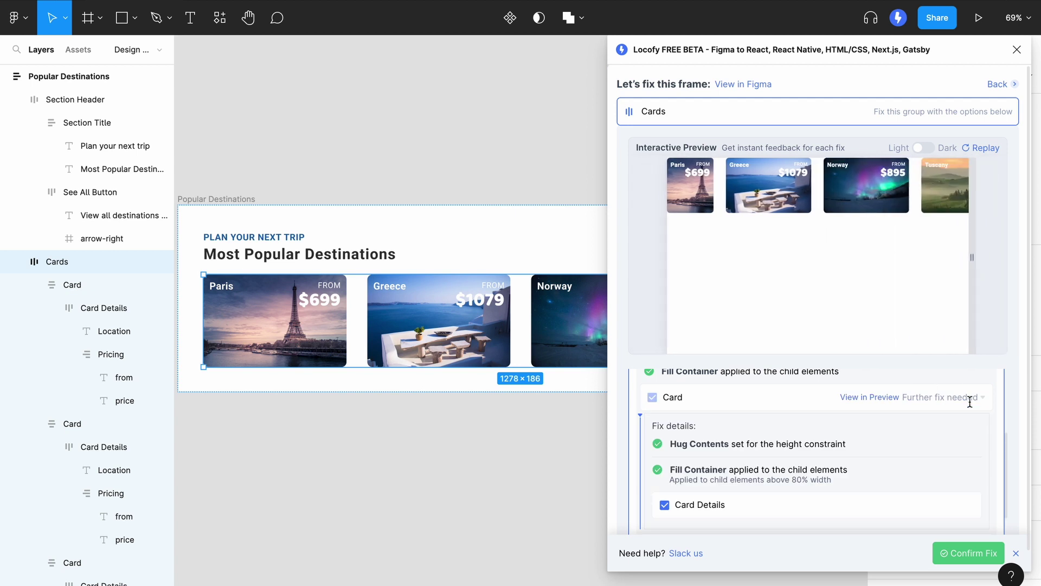
pyautogui.scroll(-2, 952, 434)
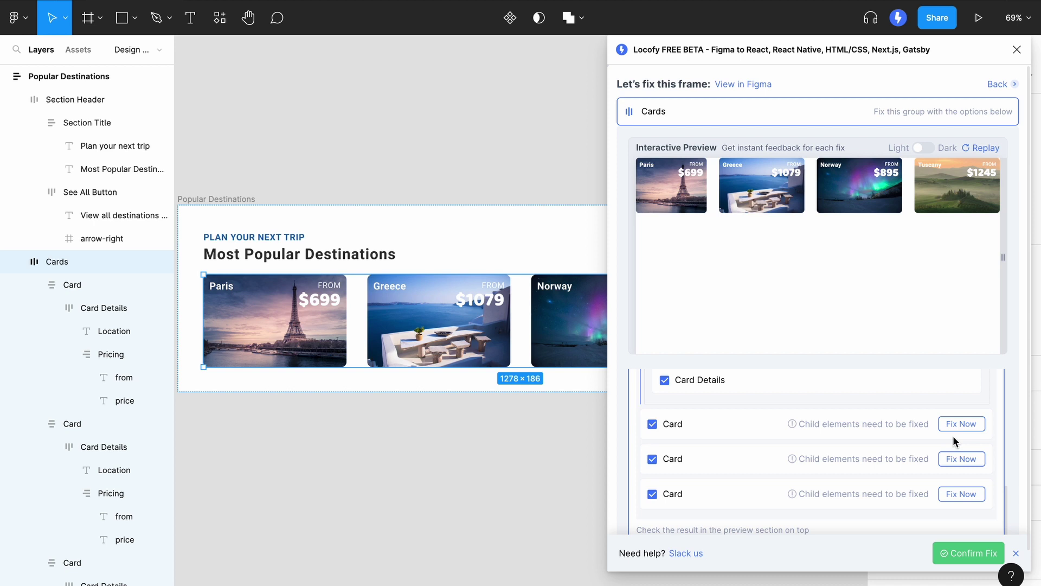
pyautogui.click(970, 424)
pyautogui.scroll(-1, 956, 481)
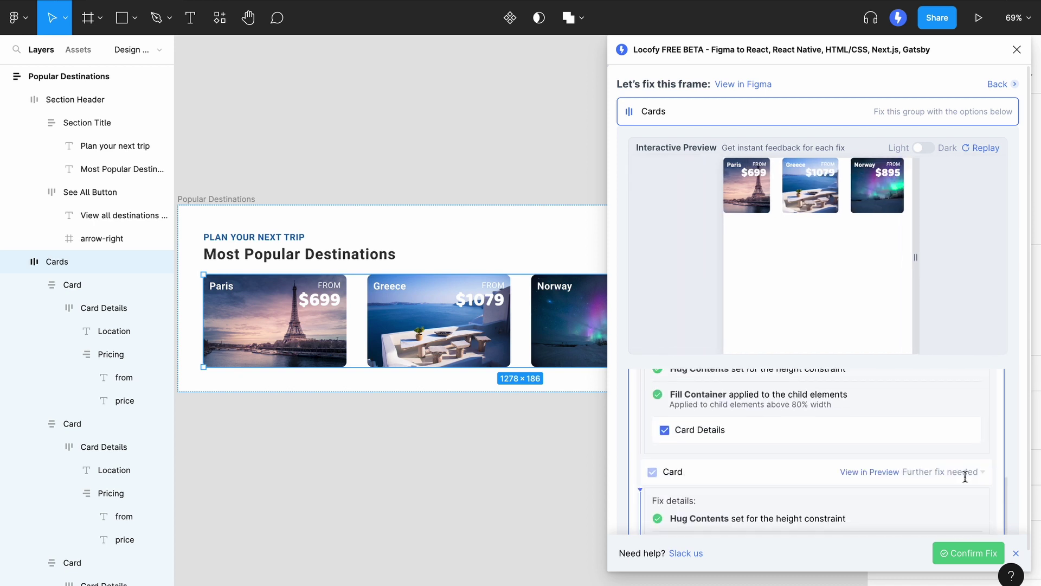
pyautogui.click(970, 496)
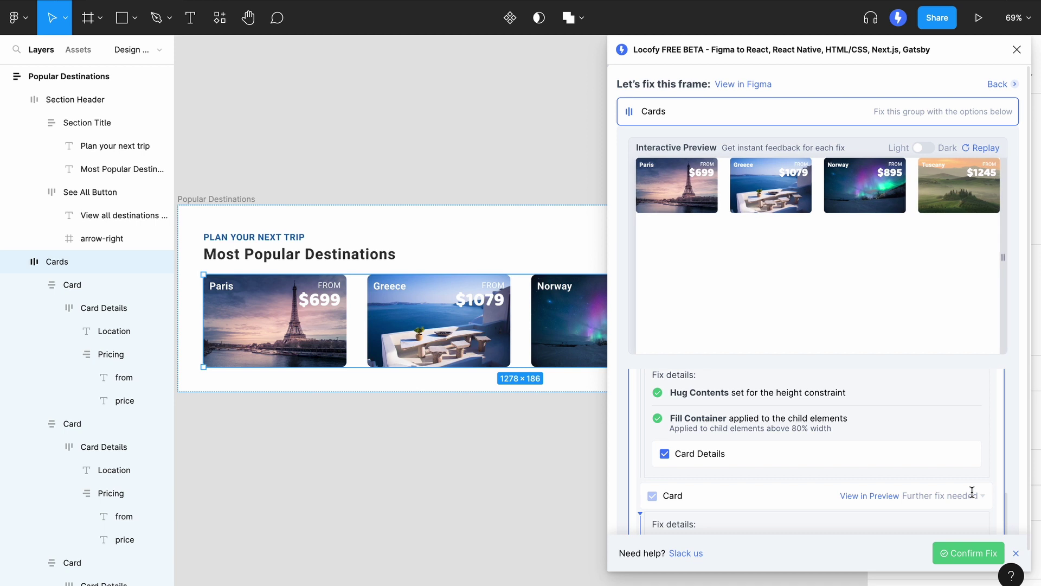
pyautogui.moveTo(1000, 275)
pyautogui.mouseDown()
pyautogui.moveTo(951, 279)
pyautogui.moveTo(1016, 289)
pyautogui.mouseUp()
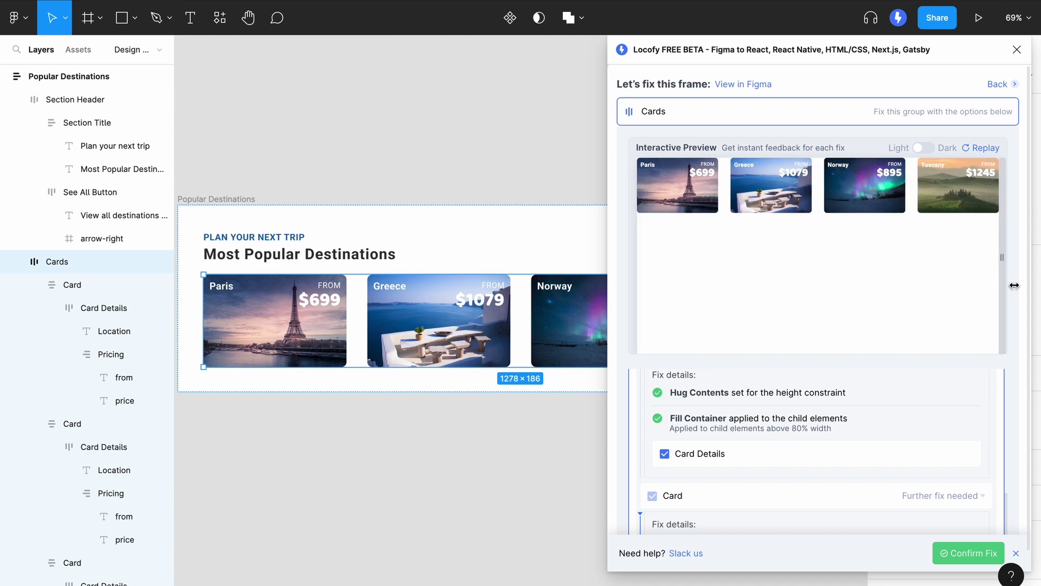
pyautogui.click(962, 559)
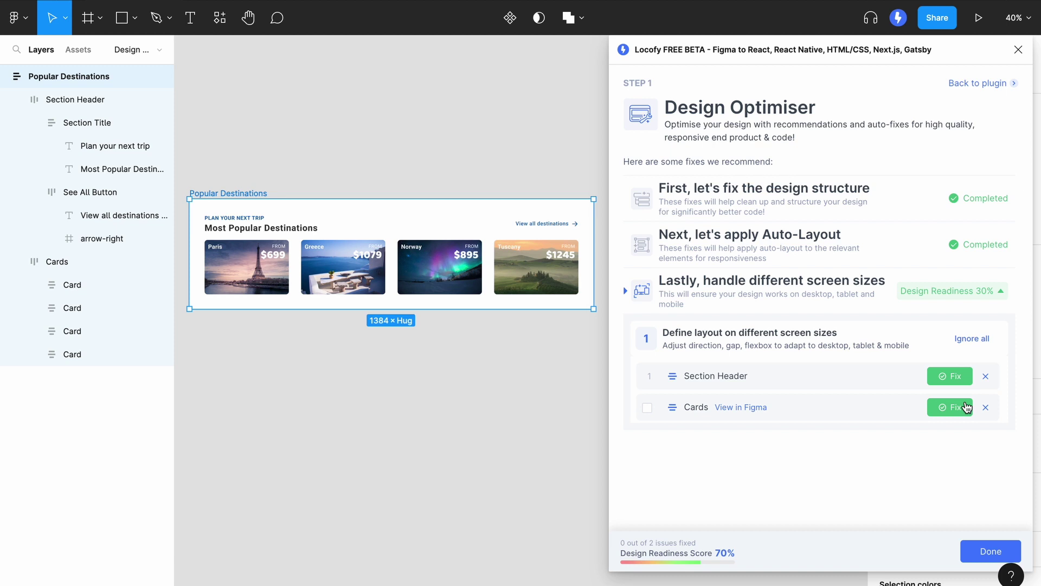
# - Preview Cards at Desktop, Tablet, Mobile and Default sizes, then open the Tablet (<960) layout
pyautogui.click(966, 406)
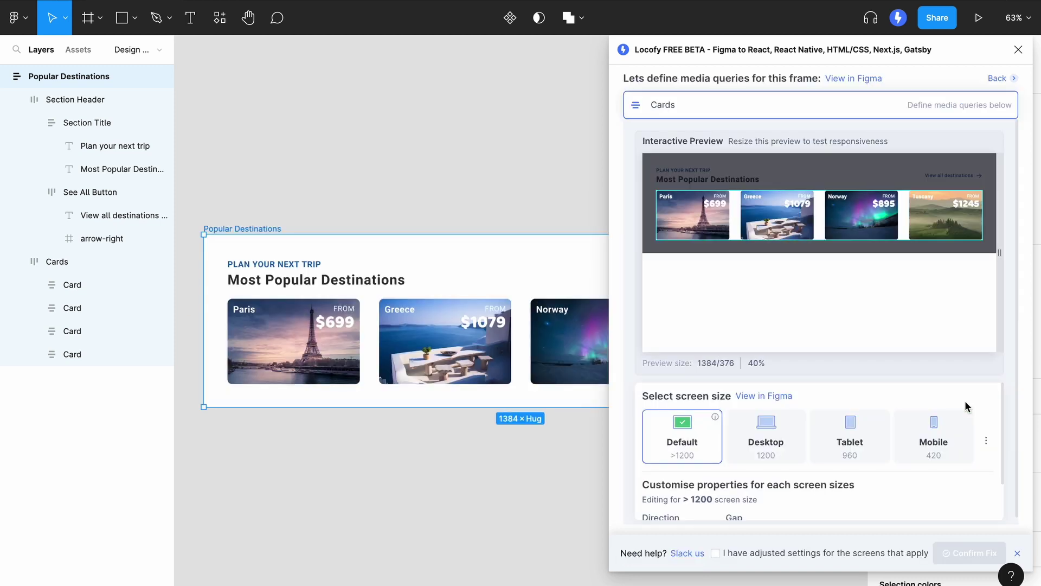
pyautogui.click(793, 453)
pyautogui.click(845, 454)
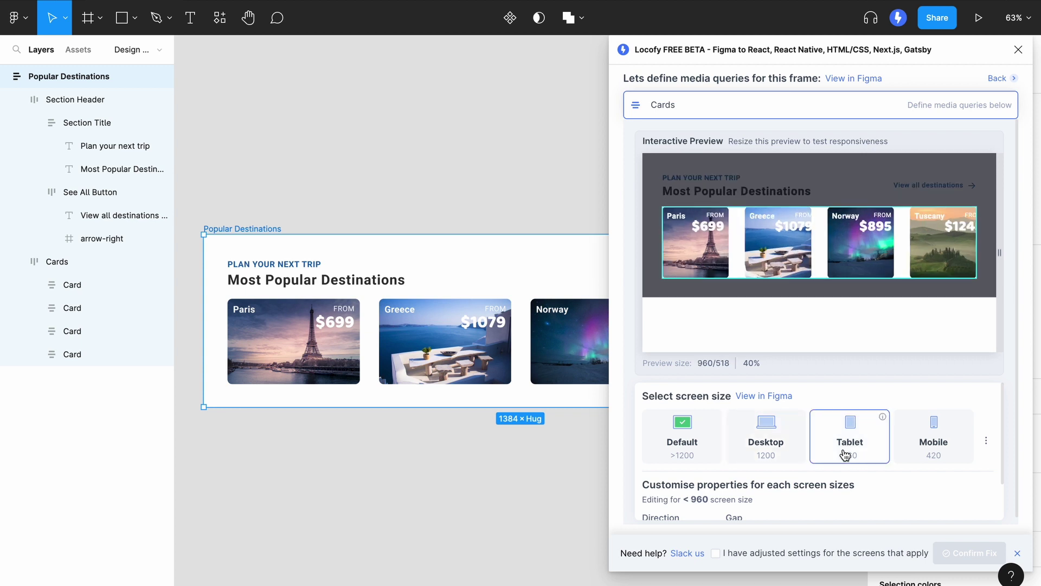
pyautogui.click(923, 454)
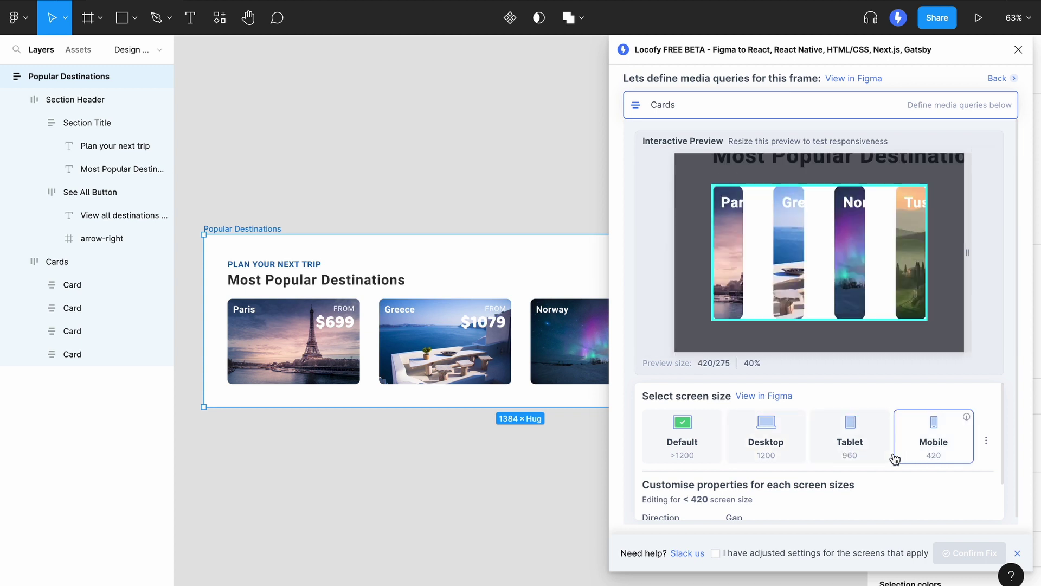
pyautogui.click(708, 451)
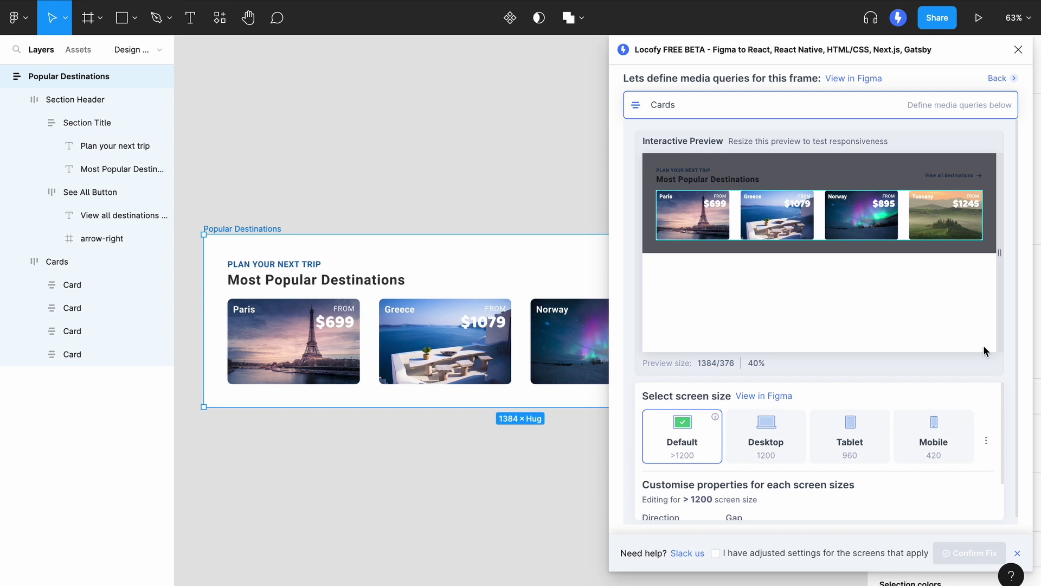
pyautogui.moveTo(1001, 284)
pyautogui.mouseDown()
pyautogui.moveTo(944, 288)
pyautogui.moveTo(1003, 288)
pyautogui.mouseUp()
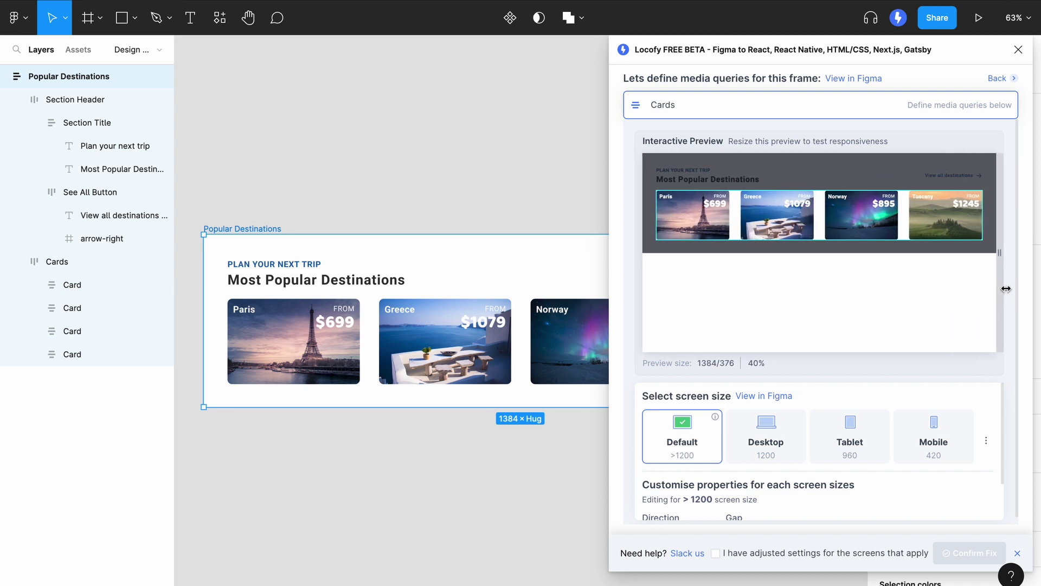
pyautogui.click(862, 453)
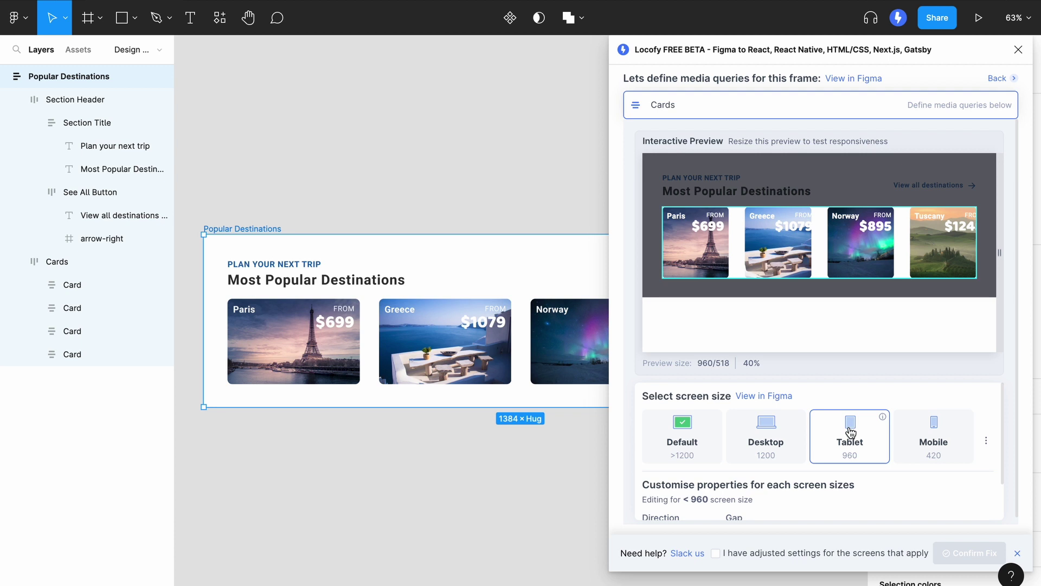
# - Set Tablet direction to vertical, verify the cards restack by narrowing the preview, and tick the adjusted-settings acknowledgment
pyautogui.scroll(-1, 851, 439)
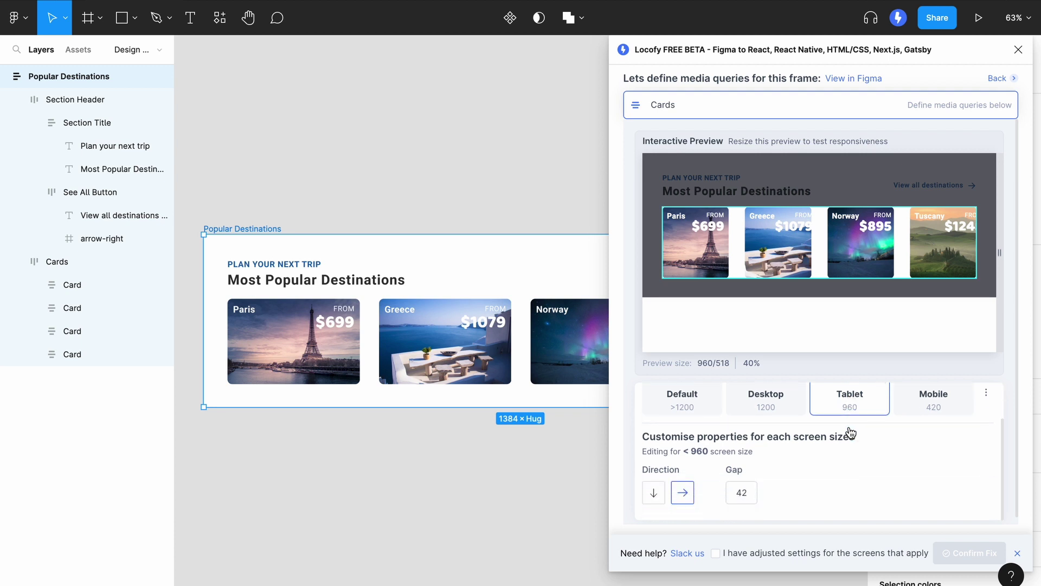
pyautogui.click(654, 493)
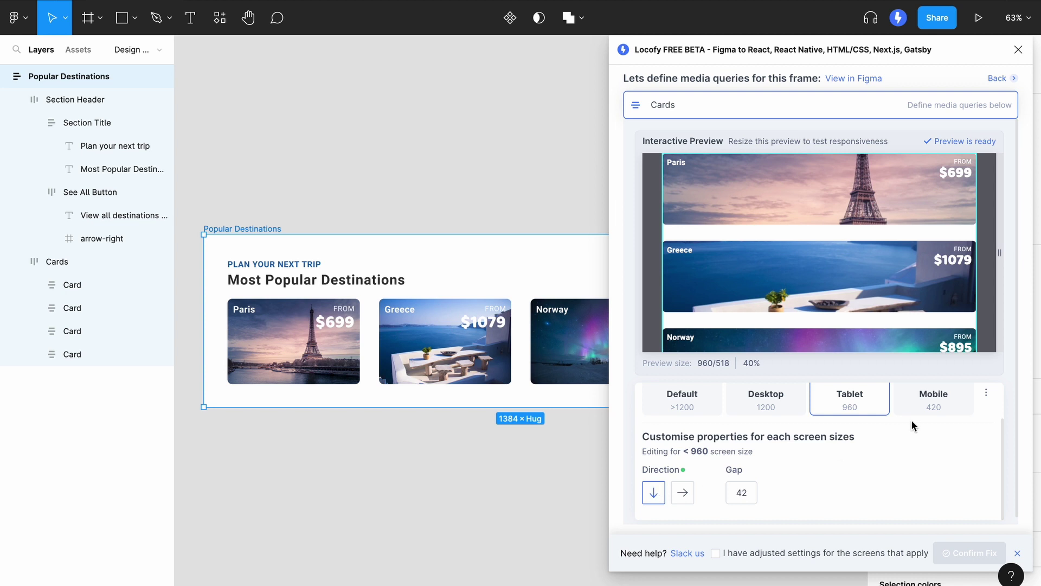
pyautogui.moveTo(997, 313); pyautogui.dragTo(1028, 326)
pyautogui.click(697, 407)
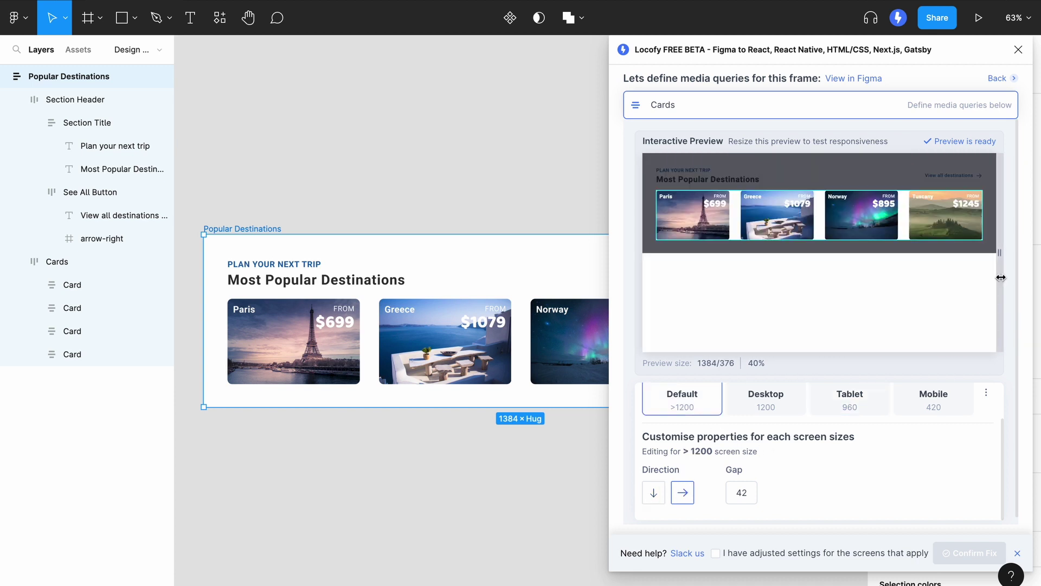
pyautogui.moveTo(999, 277); pyautogui.dragTo(1006, 302)
pyautogui.click(812, 558)
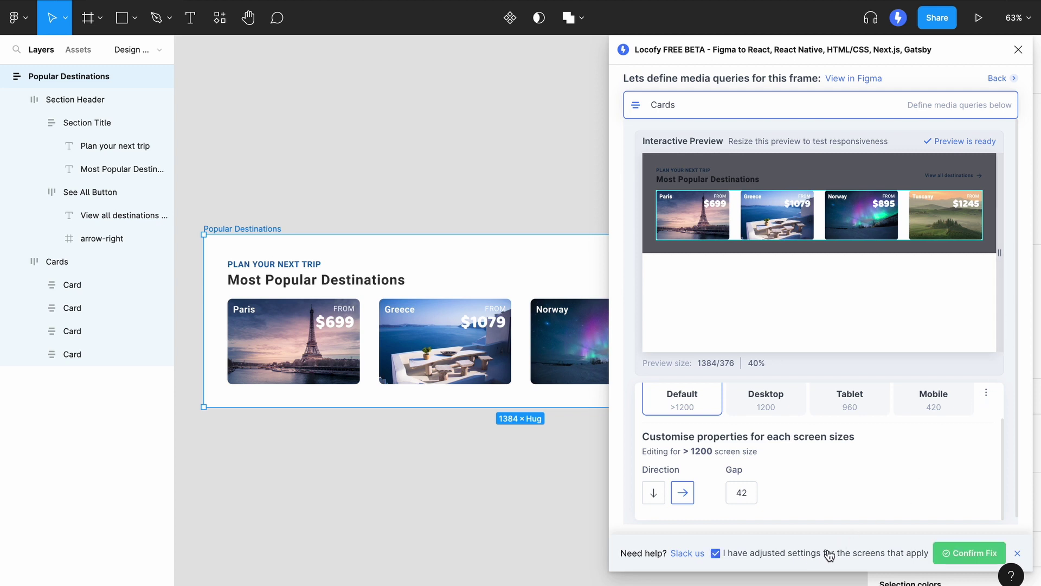
# - Finish the Design Optimiser and launch Locofy's live preview of the Popular Destinations frame
pyautogui.click(975, 555)
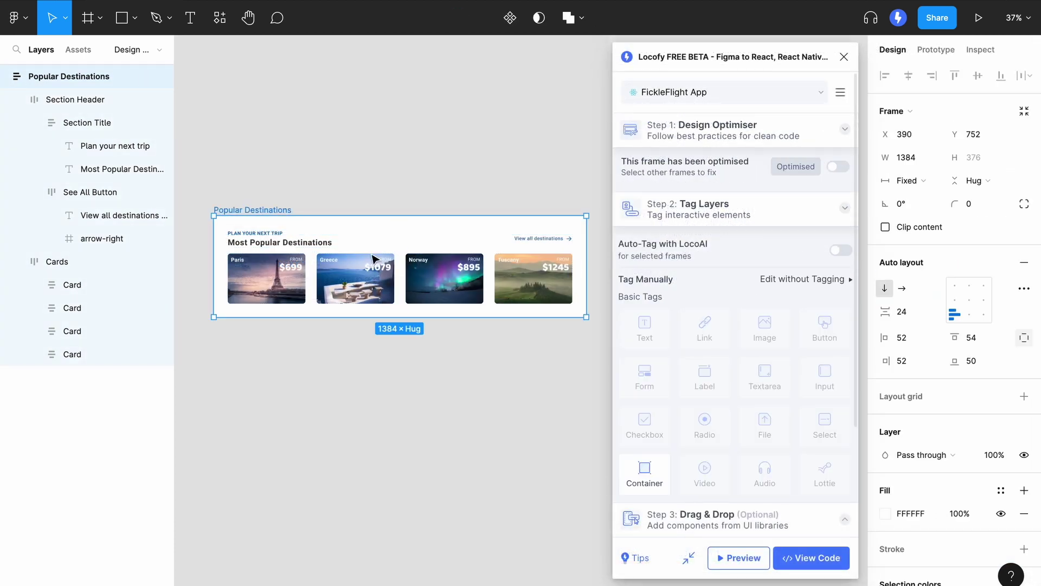
pyautogui.click(750, 559)
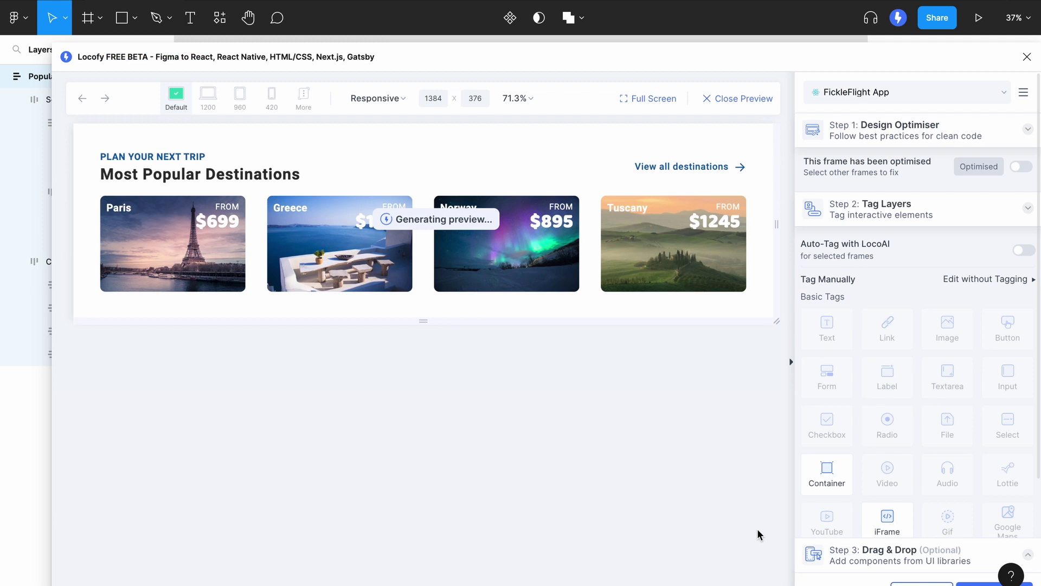